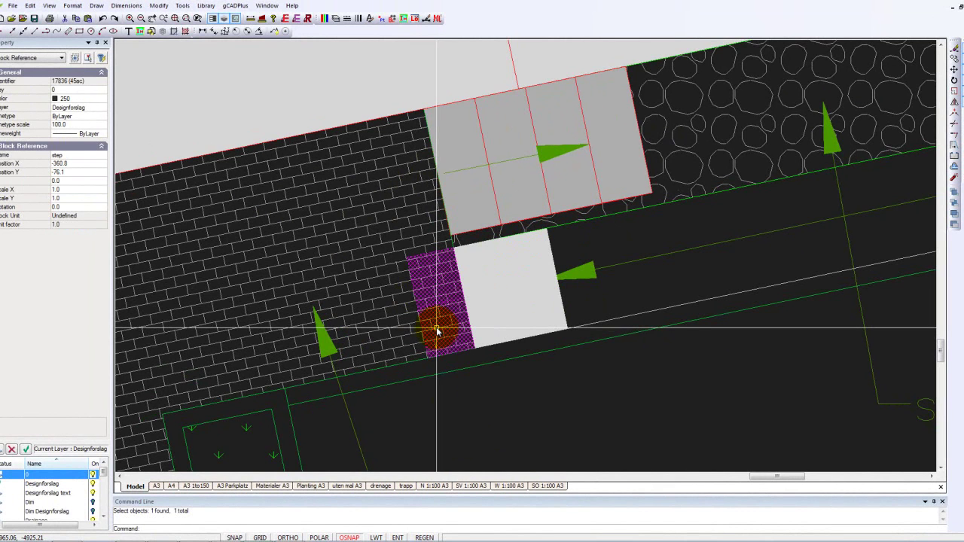
- Open the step block for editing and explode its filled shape down to separate outline lines
{"action": "right_click", "coordinate": [438, 329]}
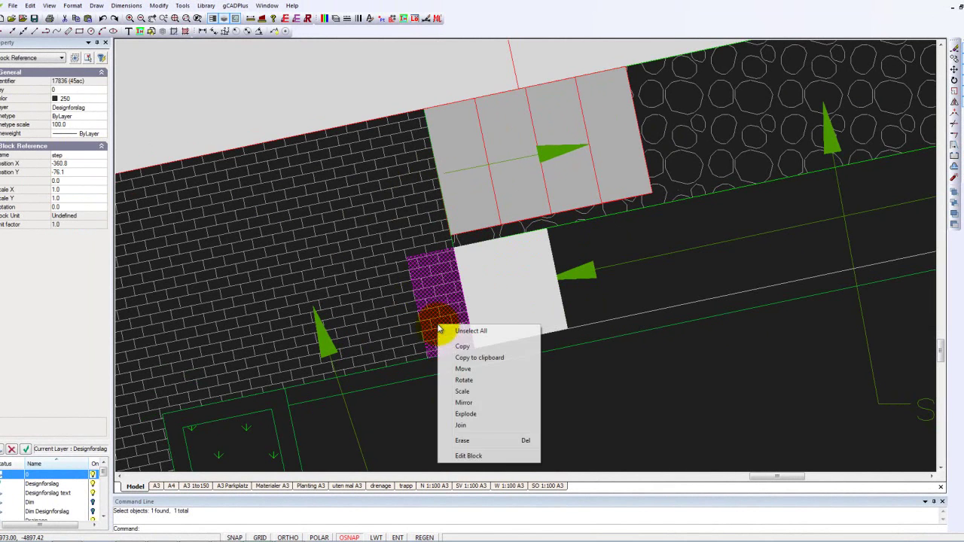
{"action": "left_click", "coordinate": [468, 455]}
{"action": "left_click", "coordinate": [551, 282]}
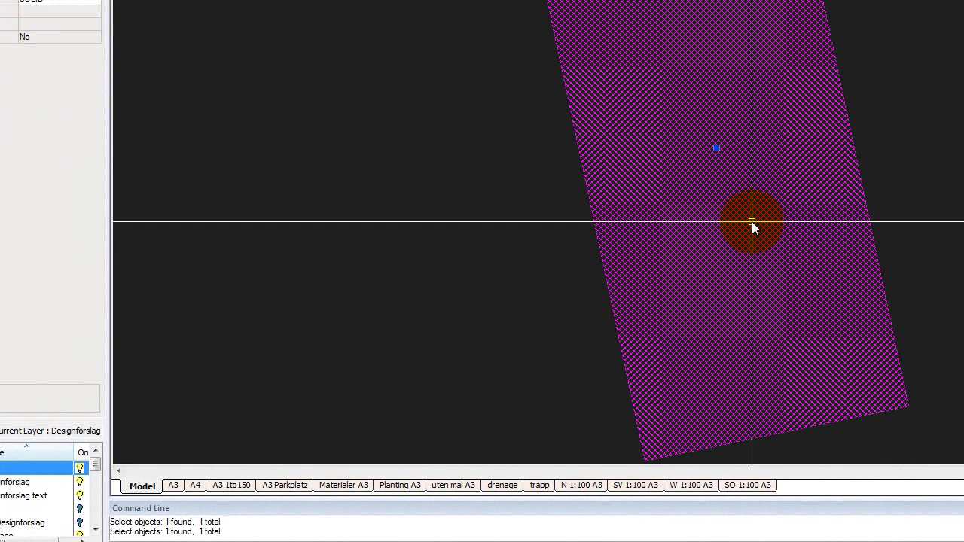
{"action": "right_click", "coordinate": [753, 226]}
{"action": "left_click", "coordinate": [791, 376]}
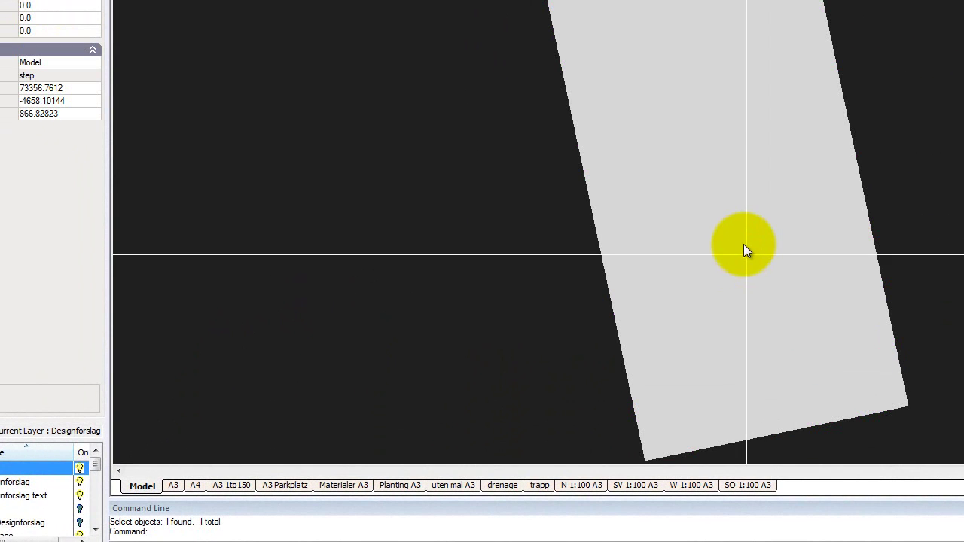
{"action": "left_click", "coordinate": [732, 229]}
{"action": "right_click", "coordinate": [732, 230]}
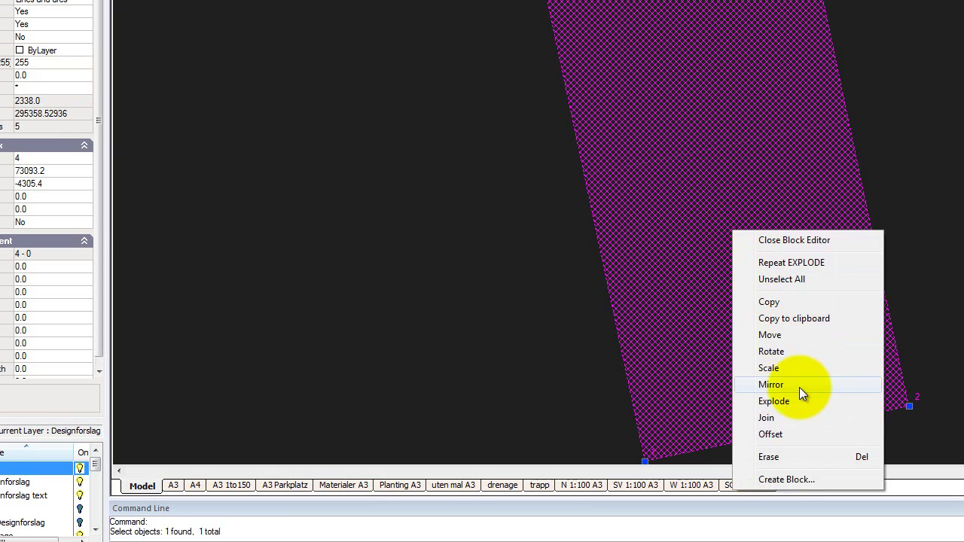
{"action": "left_click", "coordinate": [779, 401]}
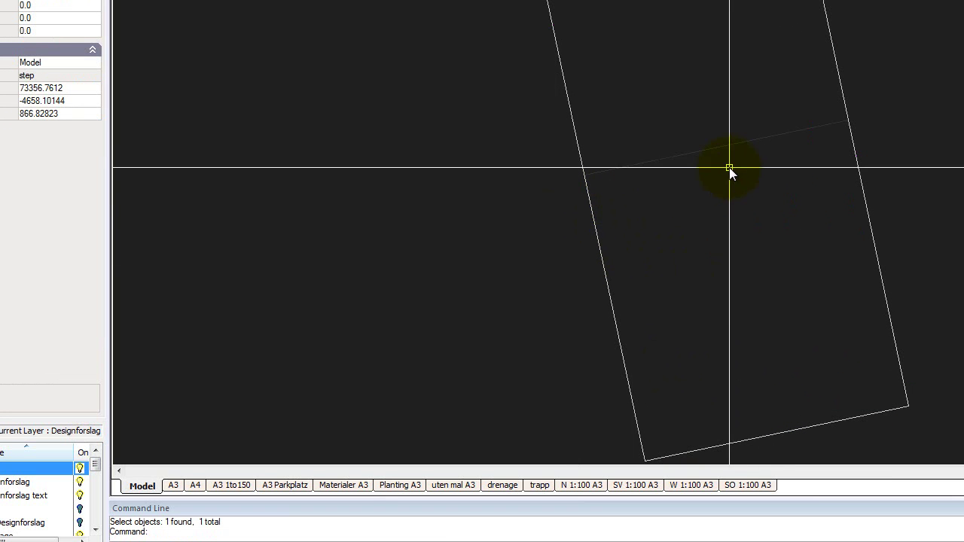
- Set the length of the line crossing the middle of the step outline to 350
{"action": "left_click", "coordinate": [722, 147]}
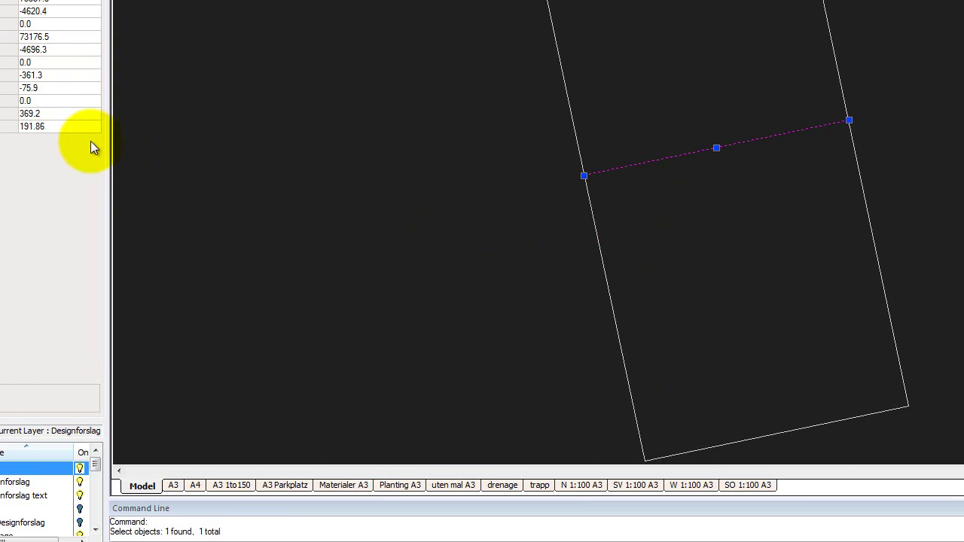
{"action": "left_click", "coordinate": [48, 114]}
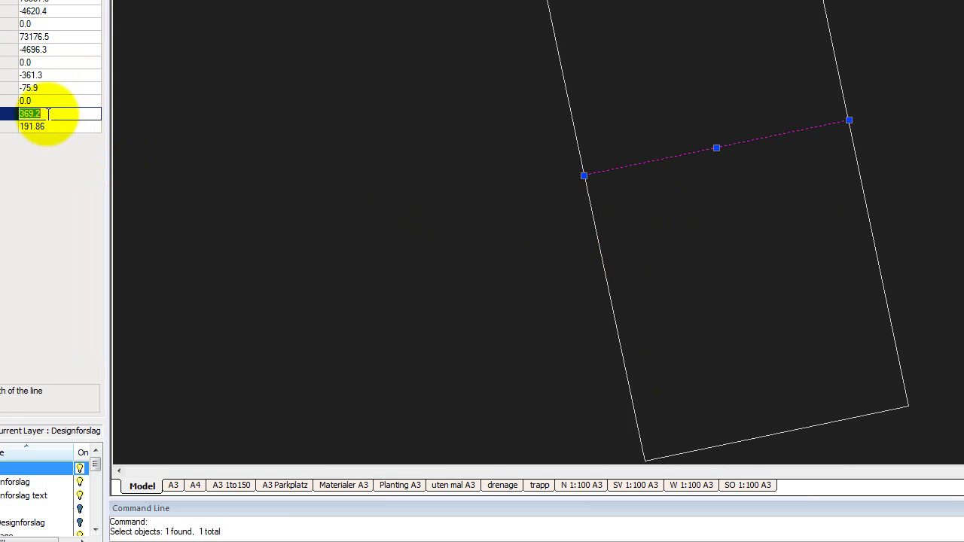
{"action": "type", "text": "350"}
{"action": "key", "text": "Return"}
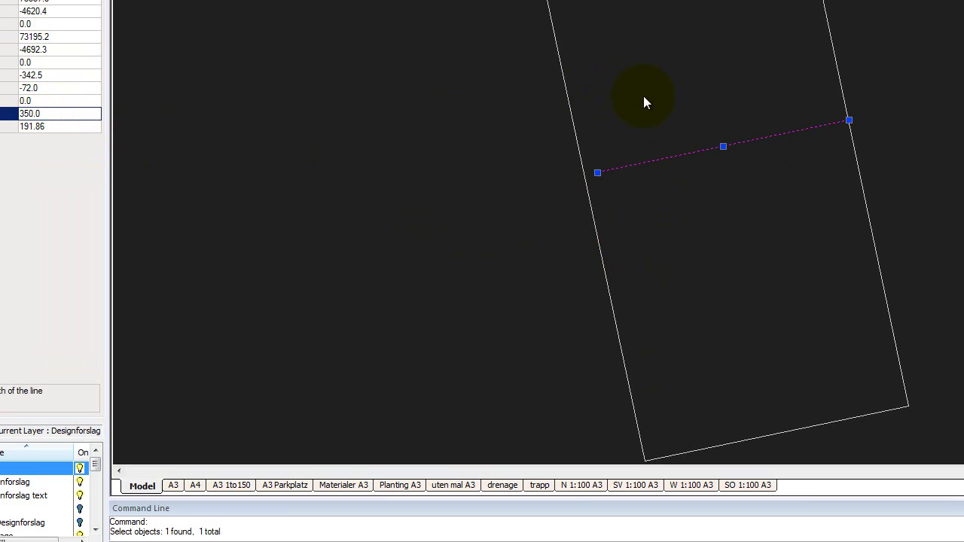
{"action": "right_click", "coordinate": [694, 55]}
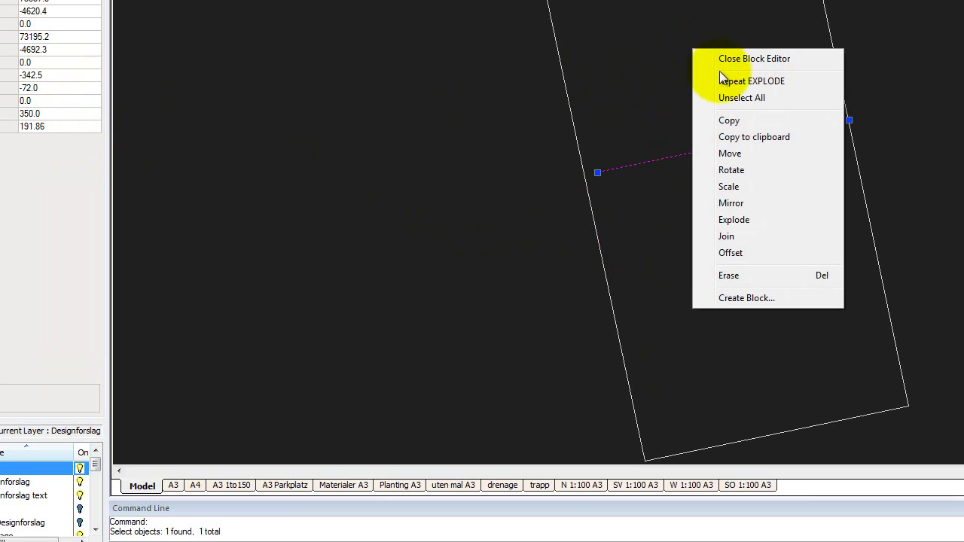
{"action": "left_click", "coordinate": [739, 103]}
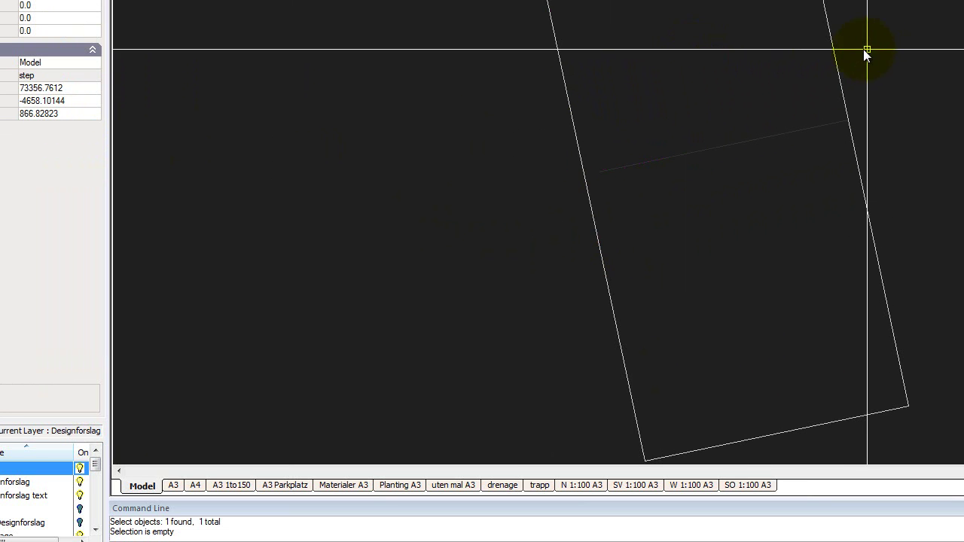
- Move the left long edge of the step outline onto the end of the 350-long middle line
{"action": "left_click", "coordinate": [834, 52]}
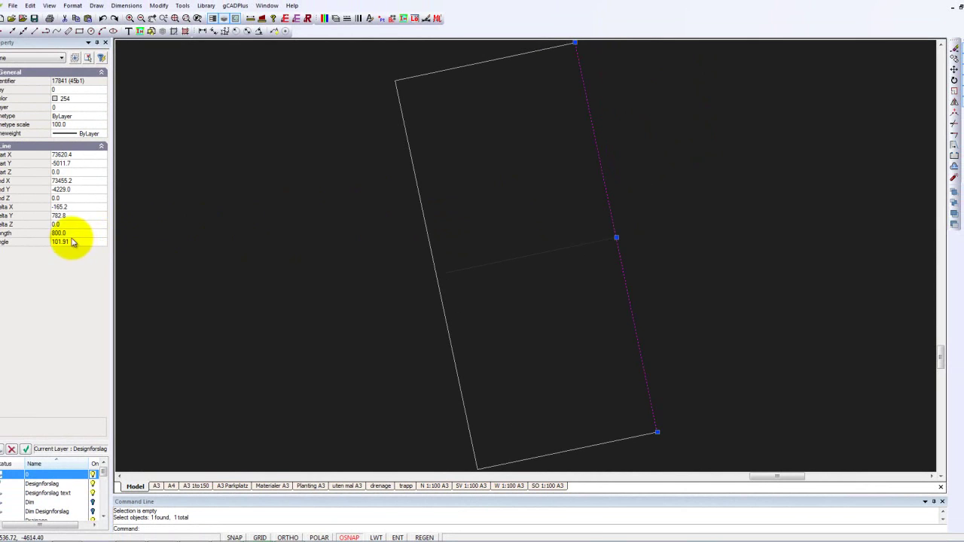
{"action": "key", "text": "Escape"}
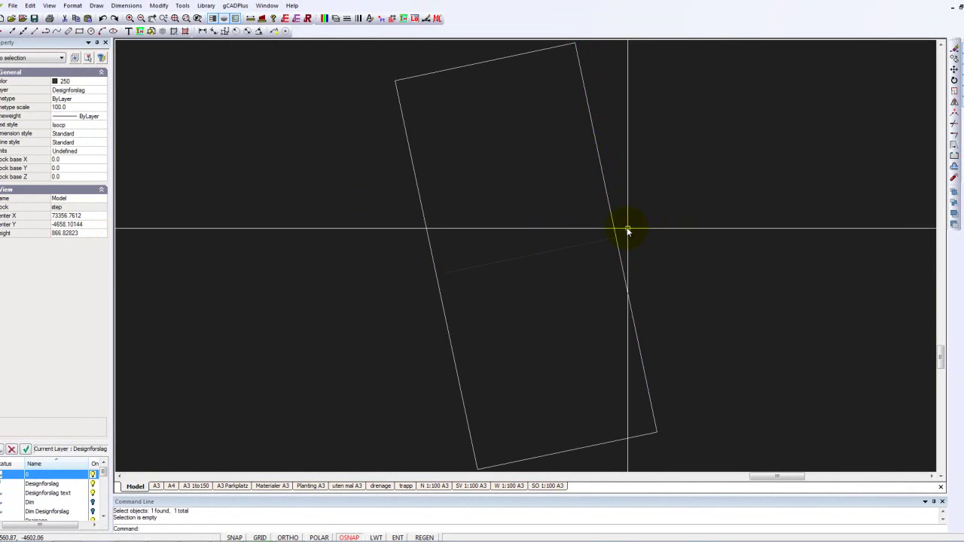
{"action": "left_click", "coordinate": [429, 229]}
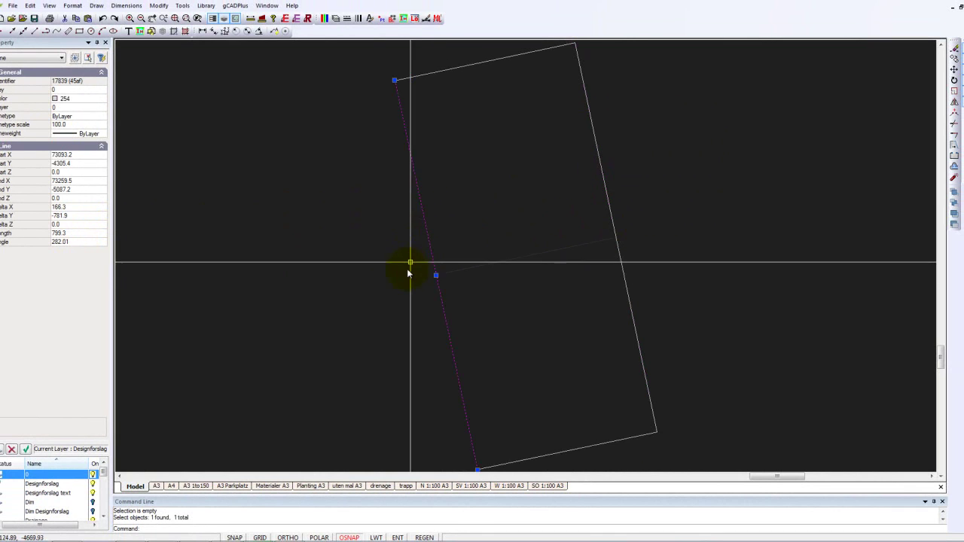
{"action": "left_click", "coordinate": [475, 267]}
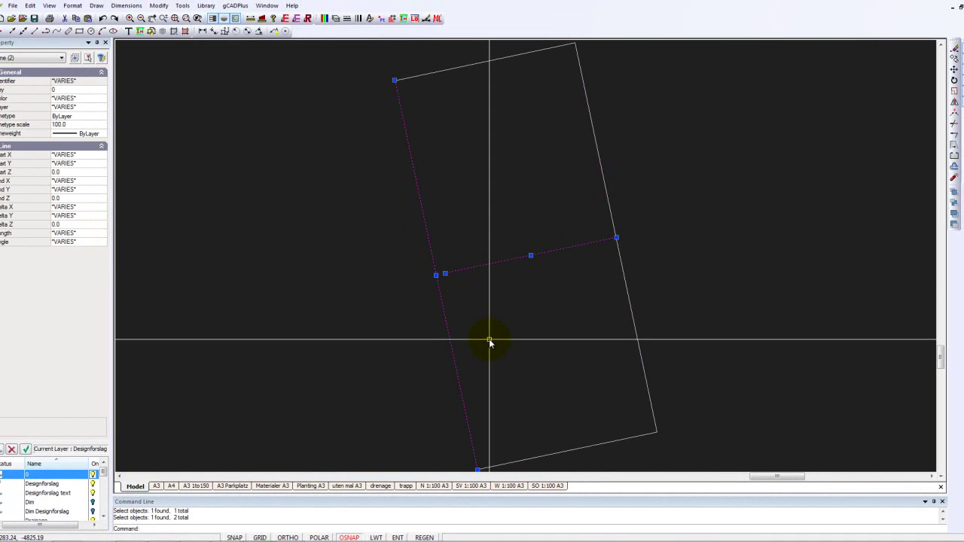
{"action": "left_click", "coordinate": [437, 275]}
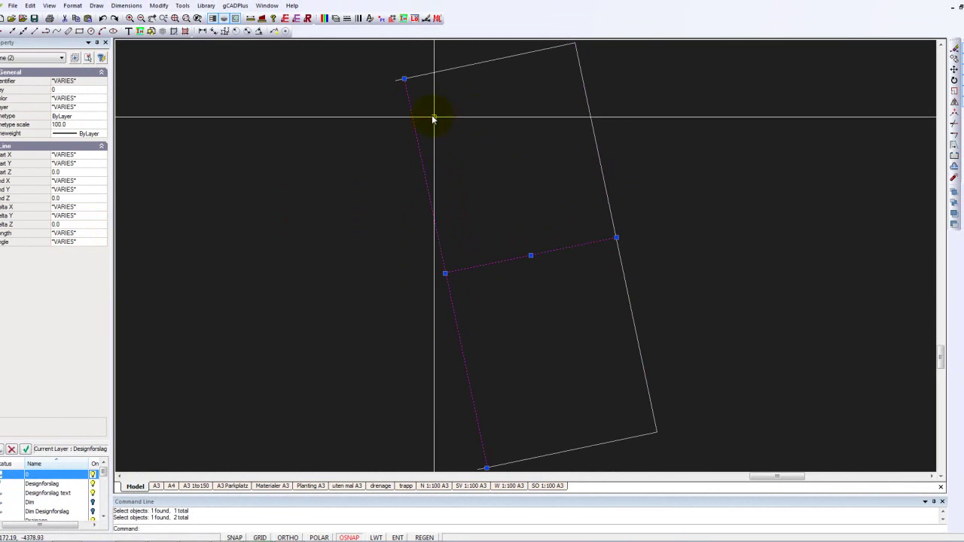
- Shorten the upper and lower short edges of the outline so they end at the corners of the left long edge
{"action": "scroll", "coordinate": [402, 75], "scroll_direction": "up", "scroll_amount": 3}
{"action": "left_click", "coordinate": [399, 65]}
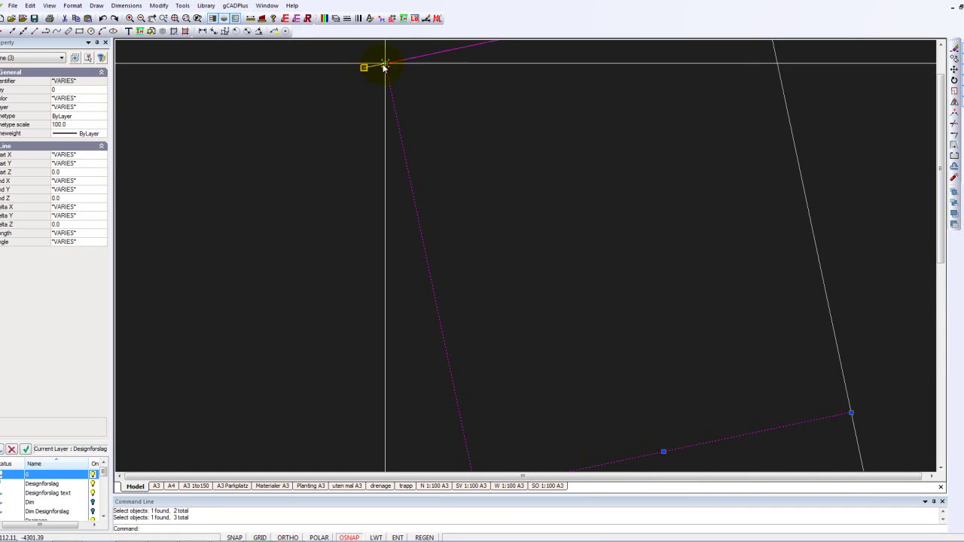
{"action": "scroll", "coordinate": [470, 191], "scroll_direction": "down", "scroll_amount": 2}
{"action": "scroll", "coordinate": [470, 191], "scroll_direction": "down", "scroll_amount": 4}
{"action": "scroll", "coordinate": [486, 315], "scroll_direction": "up", "scroll_amount": 6}
{"action": "scroll", "coordinate": [480, 304], "scroll_direction": "up", "scroll_amount": 2}
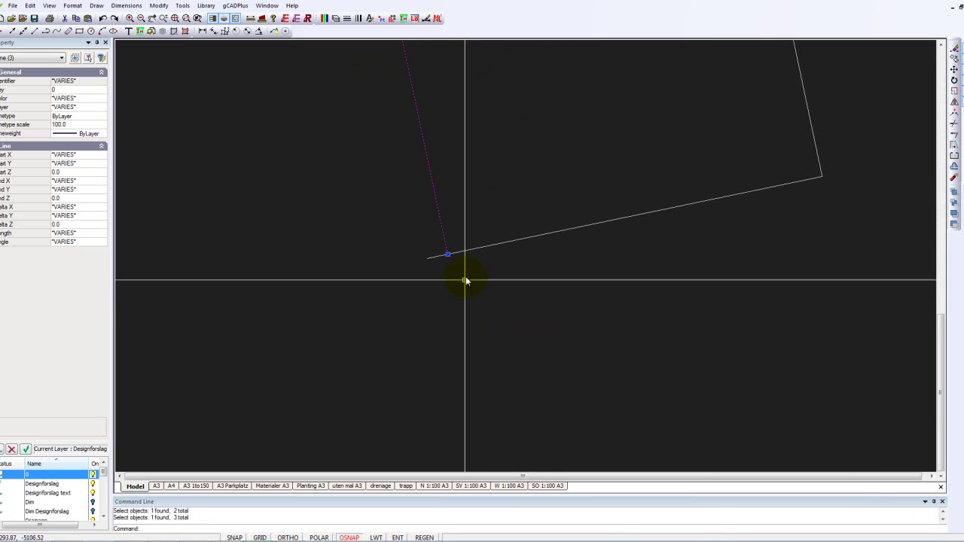
{"action": "left_click", "coordinate": [497, 245]}
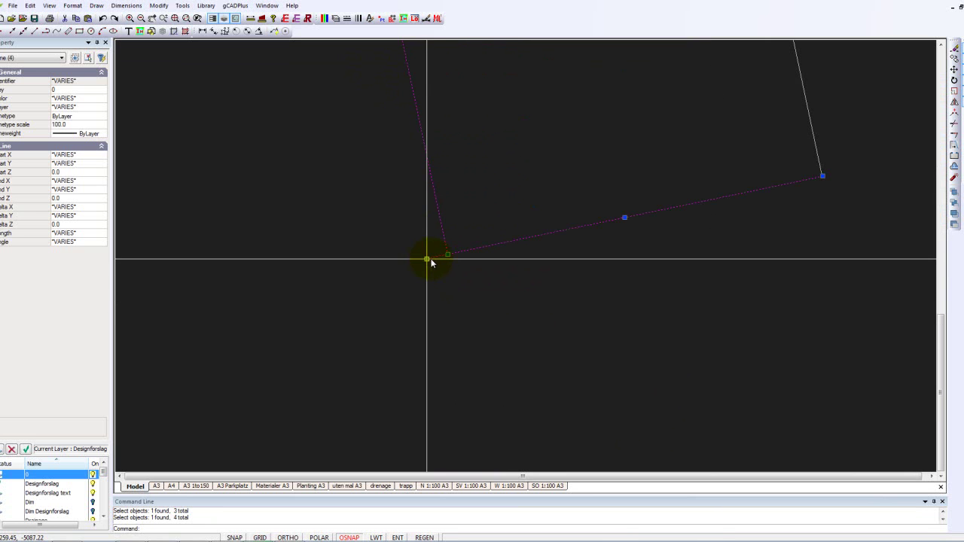
{"action": "left_click", "coordinate": [427, 259]}
{"action": "left_click", "coordinate": [443, 258]}
{"action": "scroll", "coordinate": [473, 219], "scroll_direction": "down", "scroll_amount": 4}
{"action": "middle_click_drag", "start_coordinate": [501, 225], "coordinate": [502, 336]}
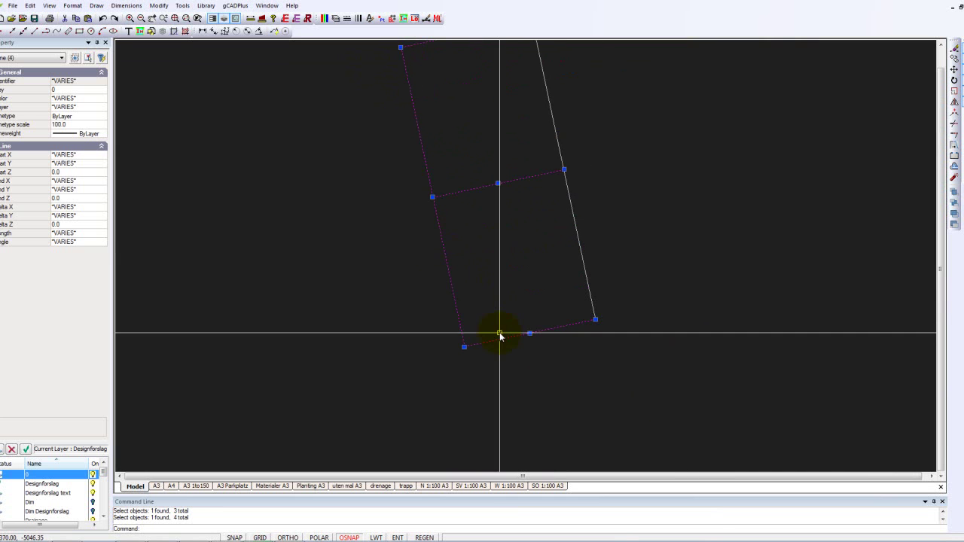
{"action": "right_click", "coordinate": [537, 265]}
{"action": "left_click", "coordinate": [561, 294]}
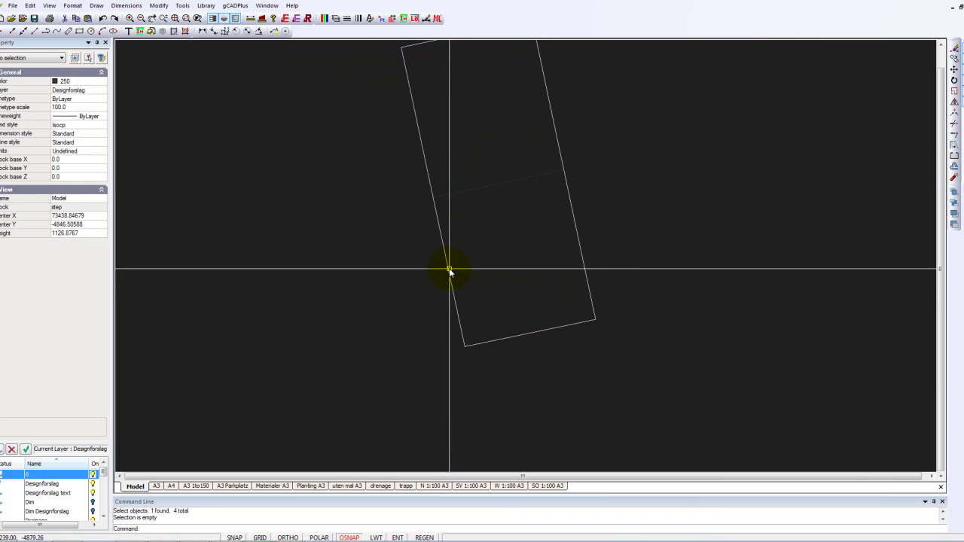
- Join the four outer edges of the step outline into one polyline, leaving out the middle line
{"action": "left_click", "coordinate": [505, 339]}
{"action": "left_click", "coordinate": [457, 312]}
{"action": "left_click", "coordinate": [586, 279]}
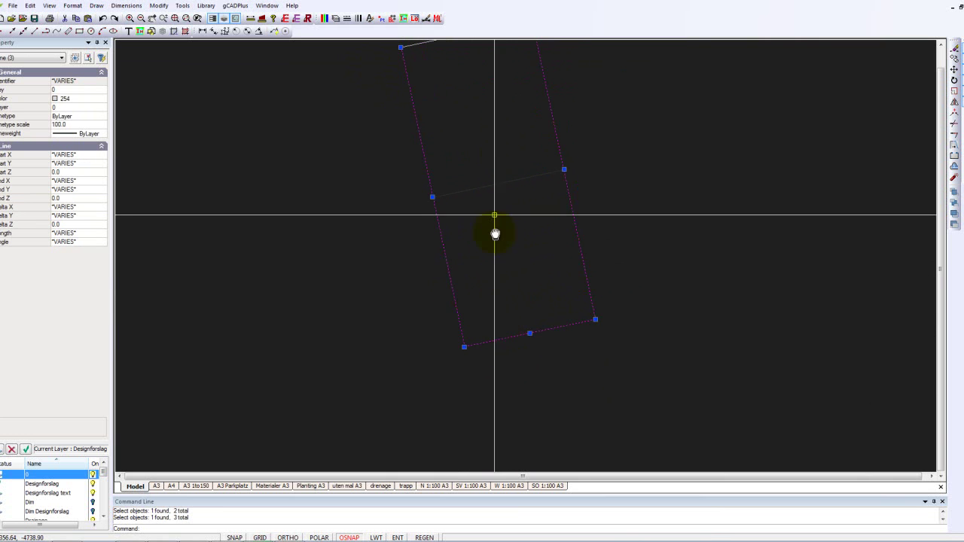
{"action": "left_click", "coordinate": [437, 52]}
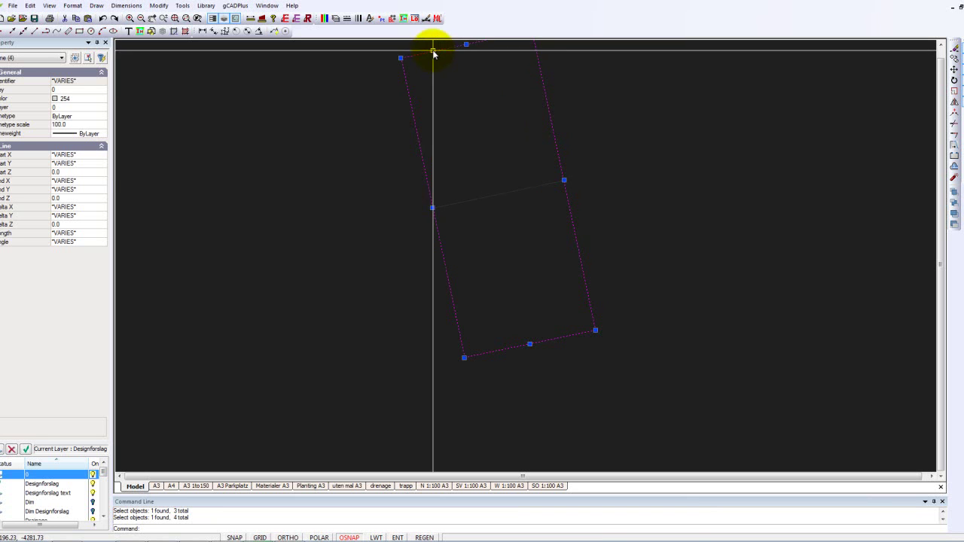
{"action": "right_click", "coordinate": [372, 182]}
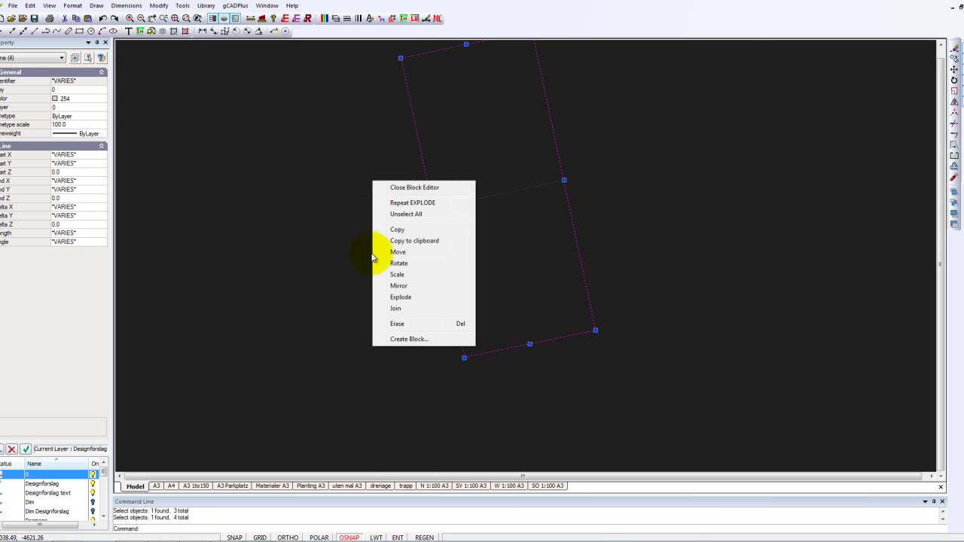
{"action": "left_click", "coordinate": [396, 310]}
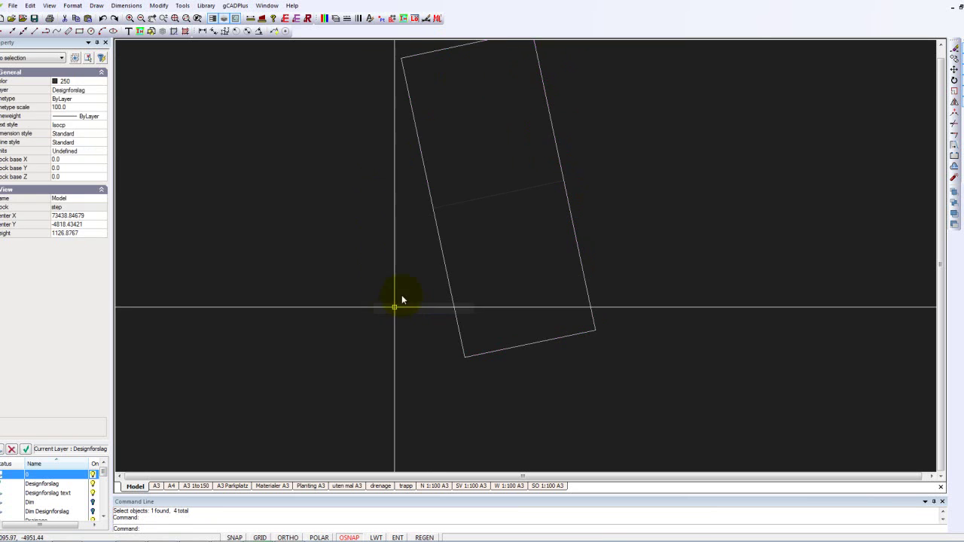
- Fill the joined outline with color 232,227,66 and close the block editor
{"action": "left_click", "coordinate": [426, 173]}
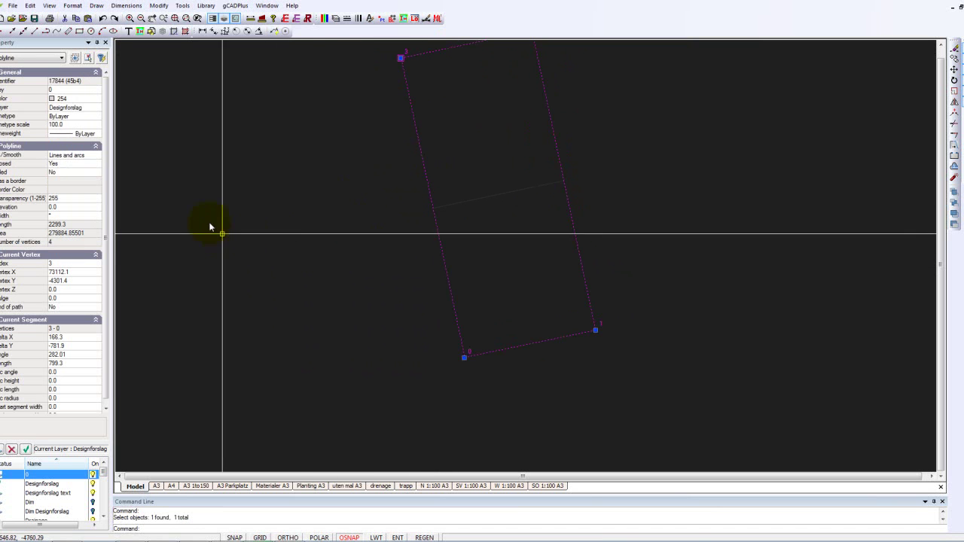
{"action": "left_click", "coordinate": [98, 101]}
{"action": "left_click", "coordinate": [98, 100]}
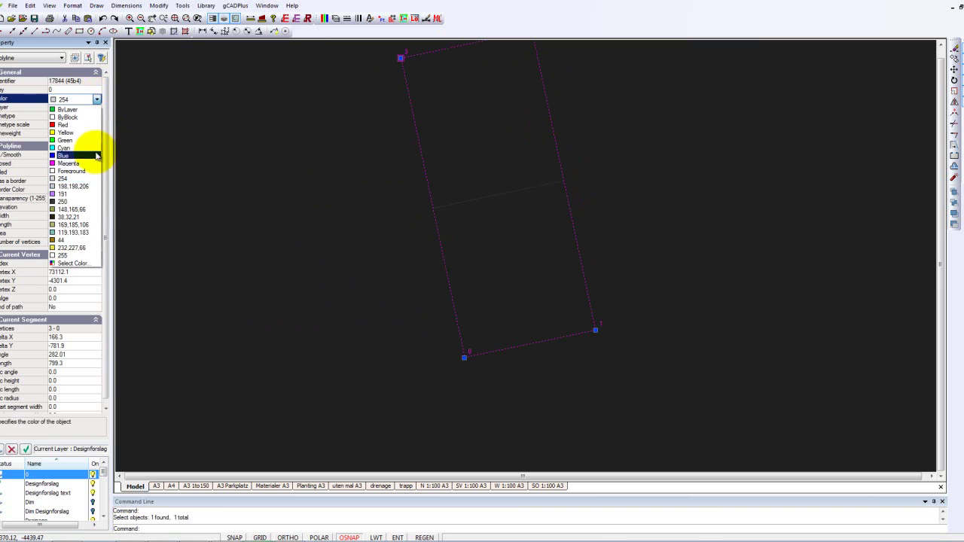
{"action": "left_click", "coordinate": [73, 249]}
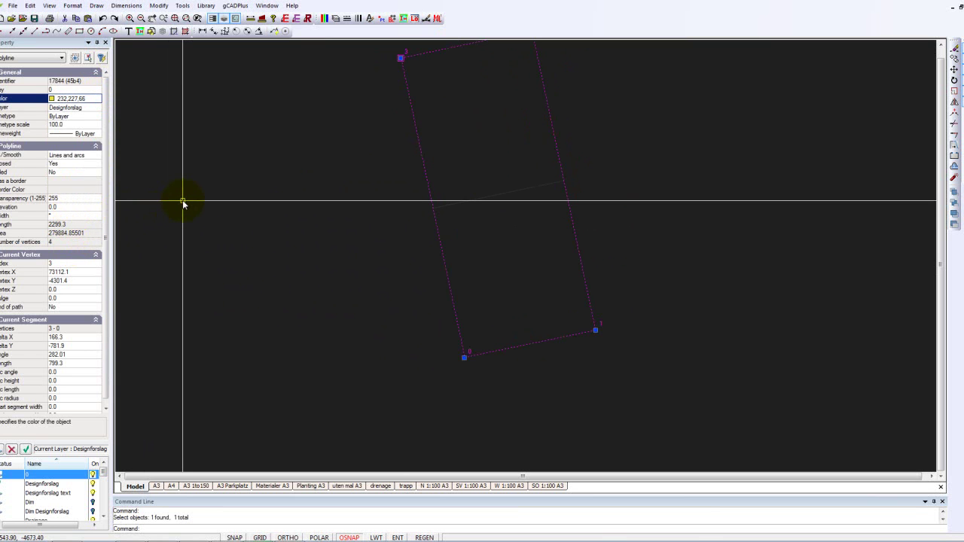
{"action": "left_click", "coordinate": [75, 172]}
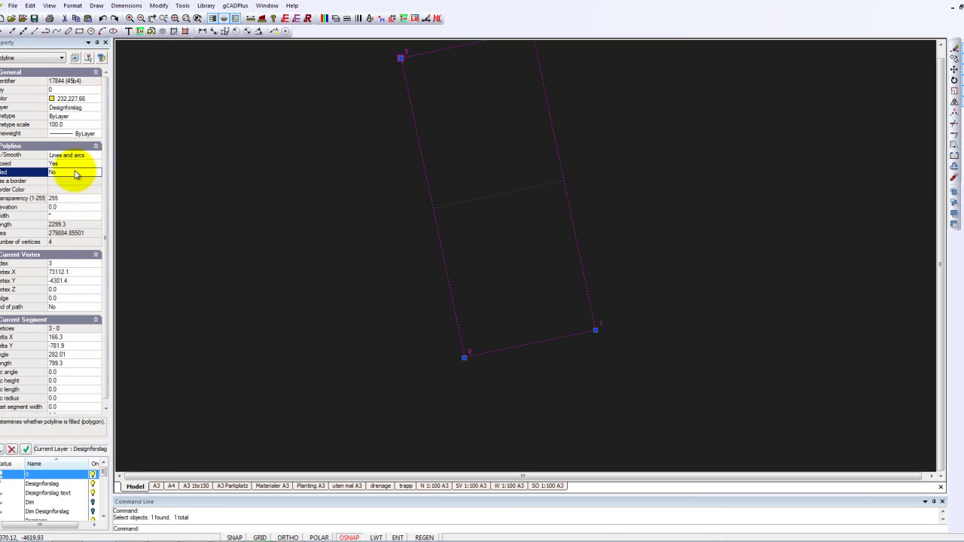
{"action": "double_click", "coordinate": [75, 172]}
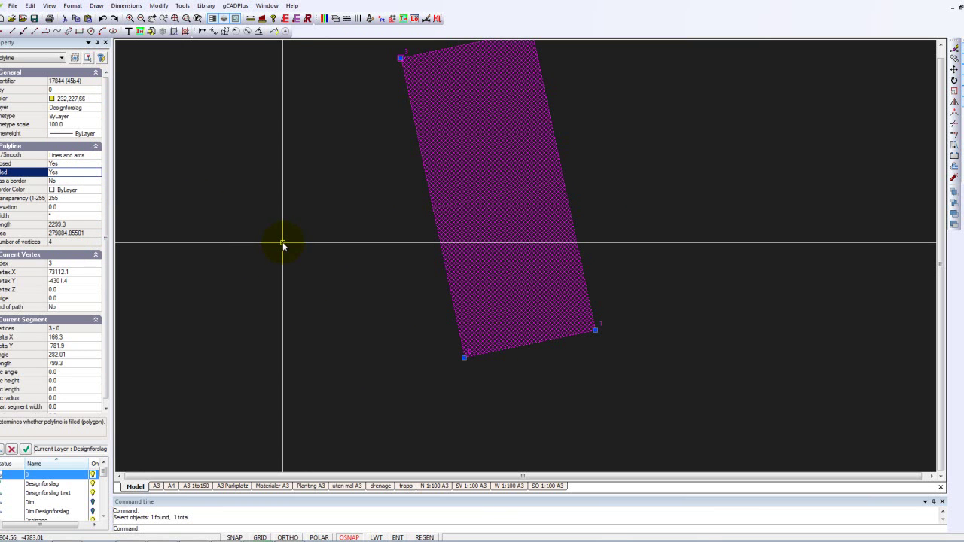
{"action": "right_click", "coordinate": [322, 236]}
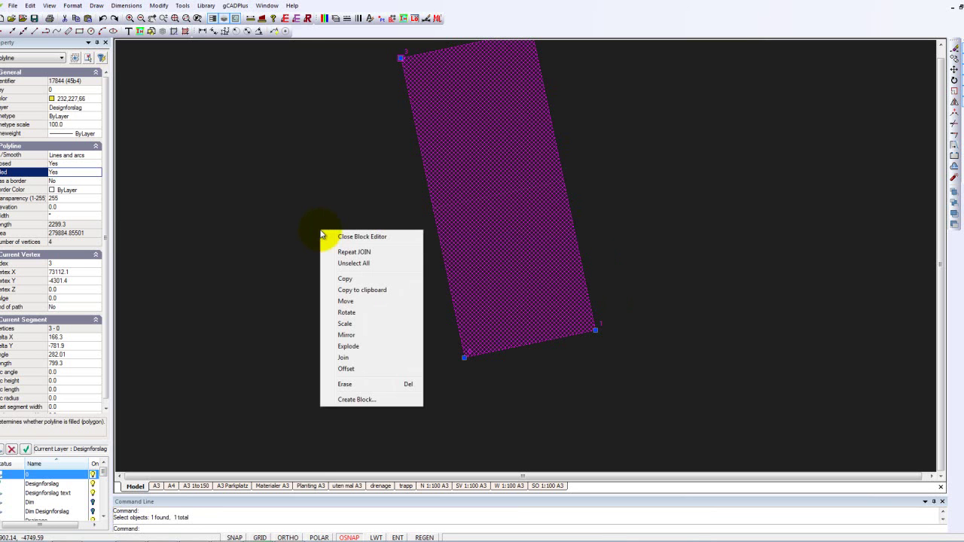
{"action": "left_click", "coordinate": [361, 238]}
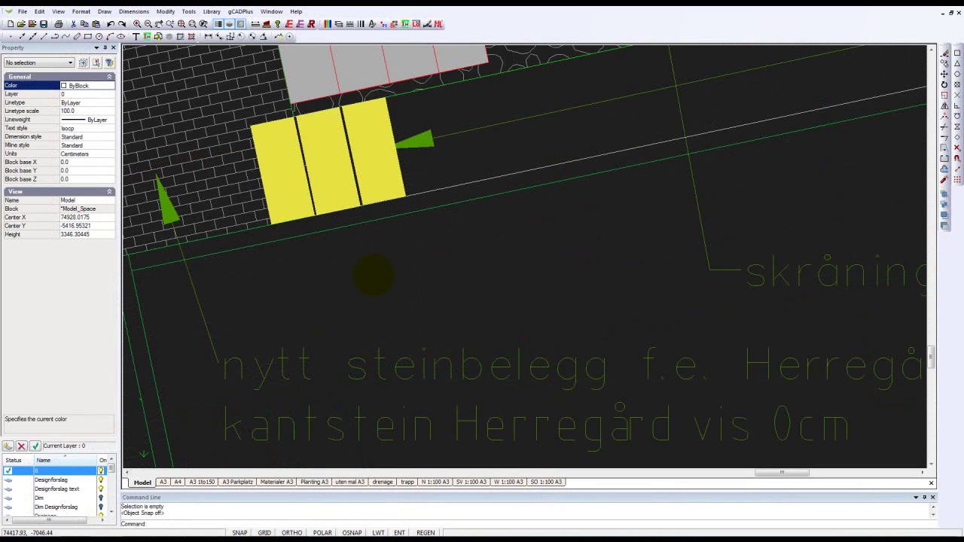
{"action": "left_click", "coordinate": [285, 189]}
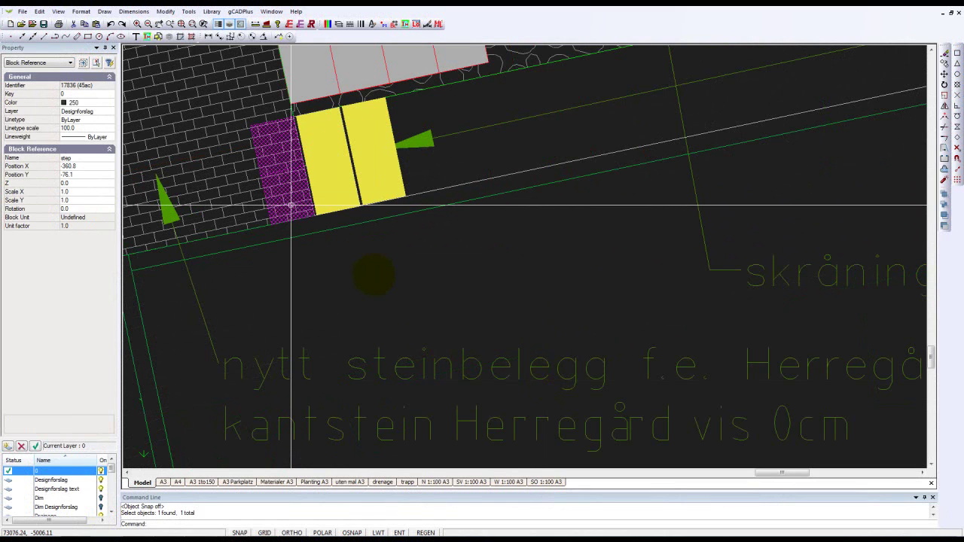
{"action": "key", "text": "Escape"}
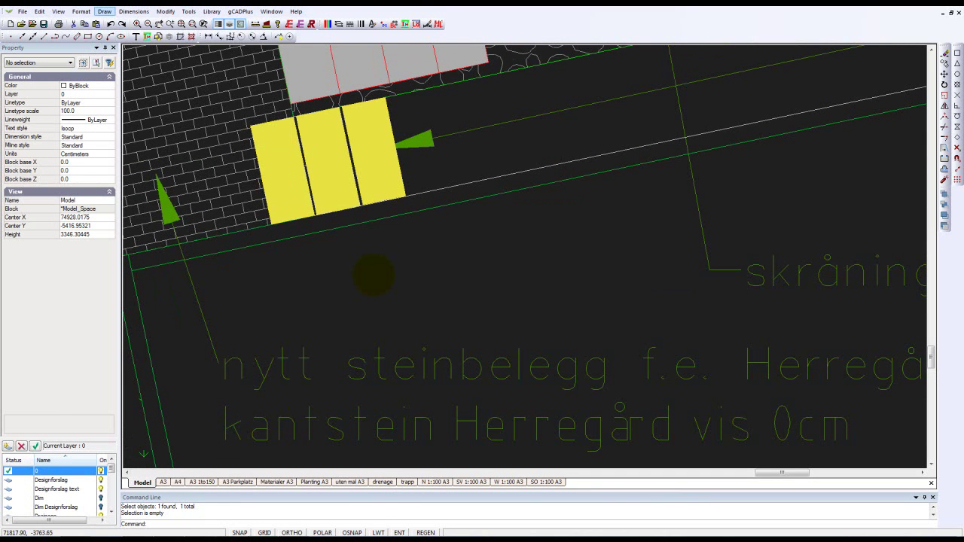
- Draw a 350 by 800 rectangle in the empty area below the yellow steps, using its two opposite corners
{"action": "left_click", "coordinate": [104, 12]}
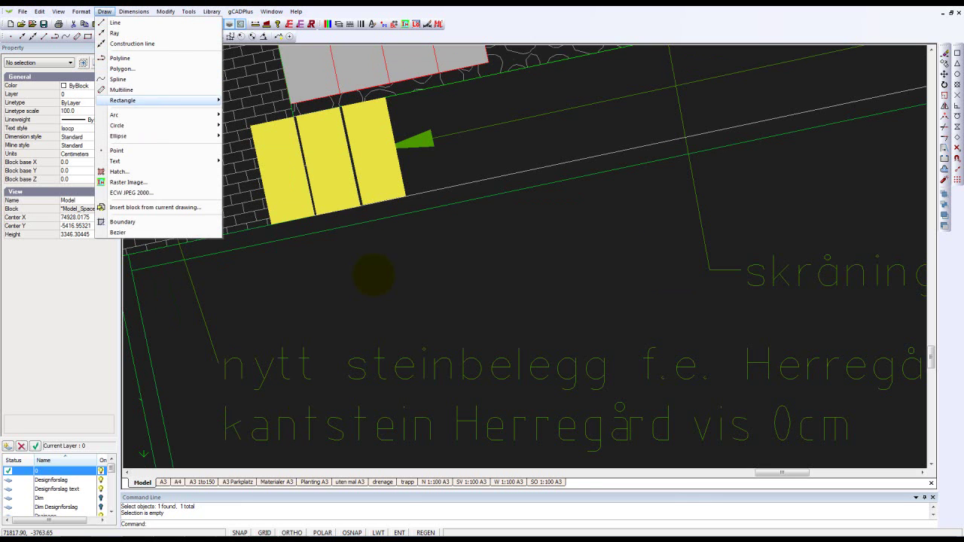
{"action": "mouse_move", "coordinate": [151, 100]}
{"action": "left_click", "coordinate": [249, 100]}
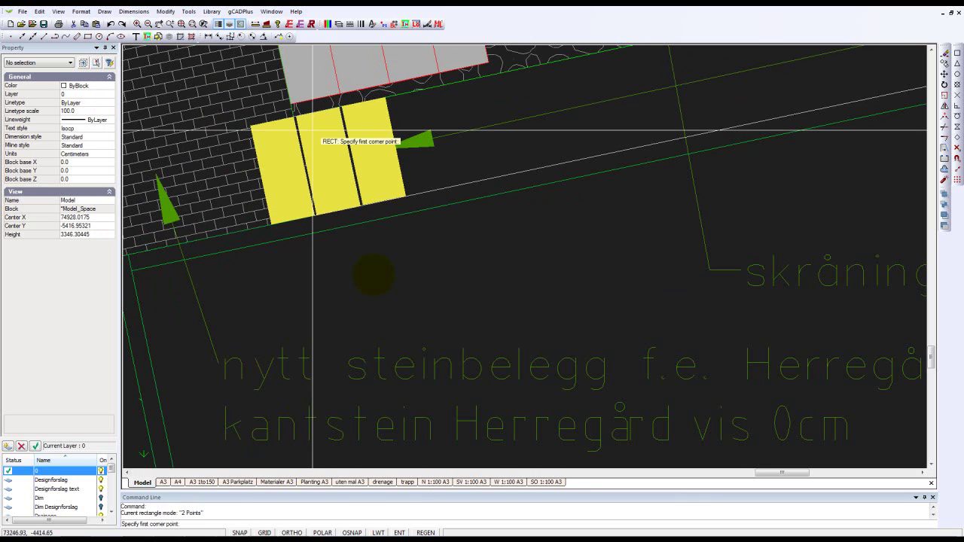
{"action": "left_click", "coordinate": [498, 326]}
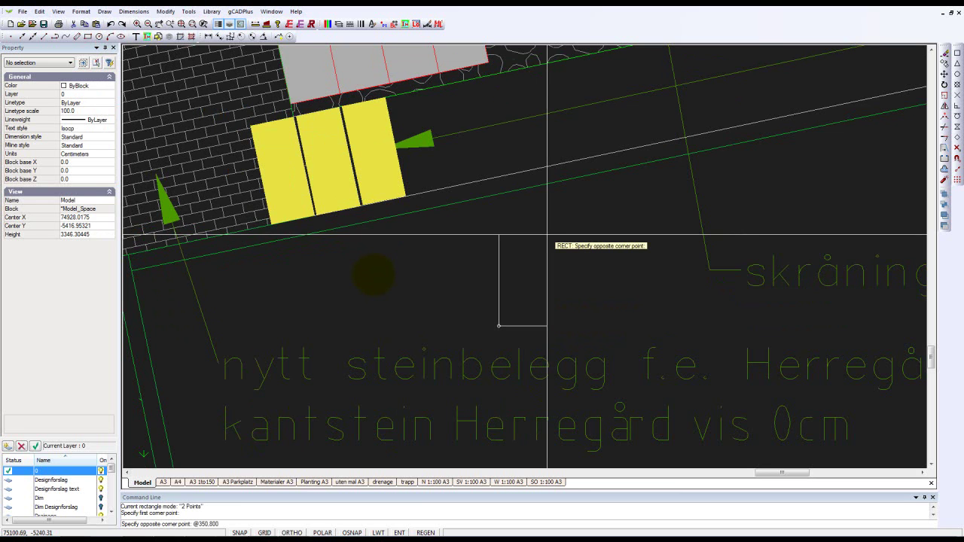
{"action": "key", "text": "Return"}
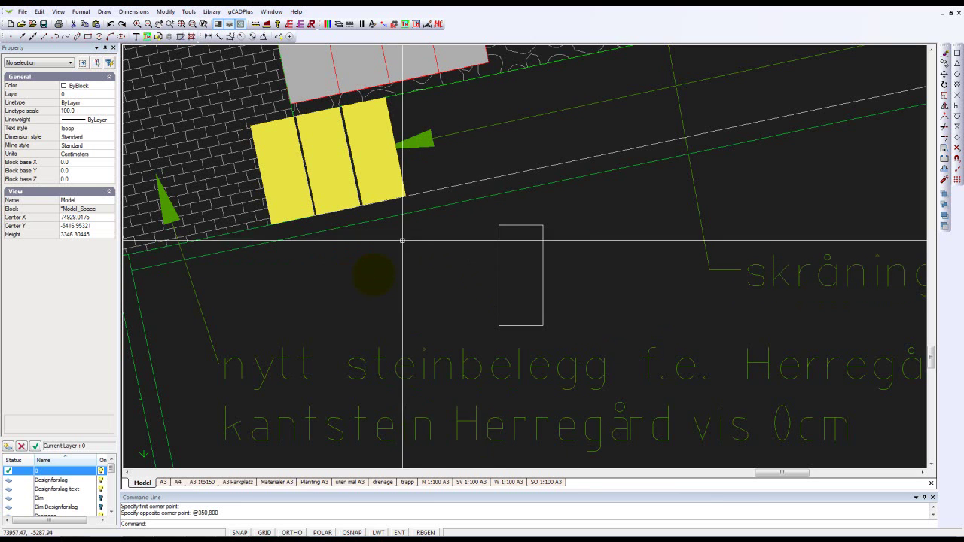
- Turn on the fill of the new 350 by 800 rectangle and deselect it
{"action": "left_click", "coordinate": [499, 304]}
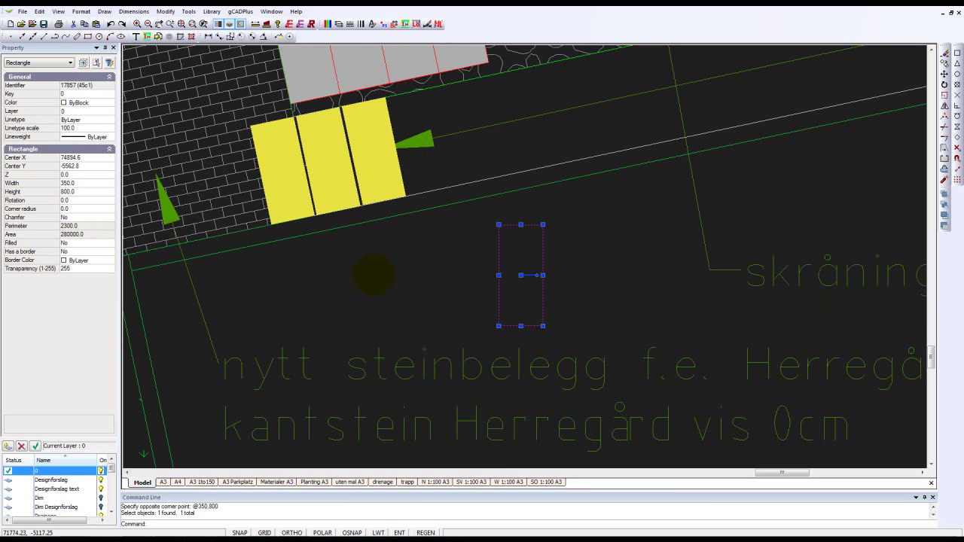
{"action": "double_click", "coordinate": [69, 243]}
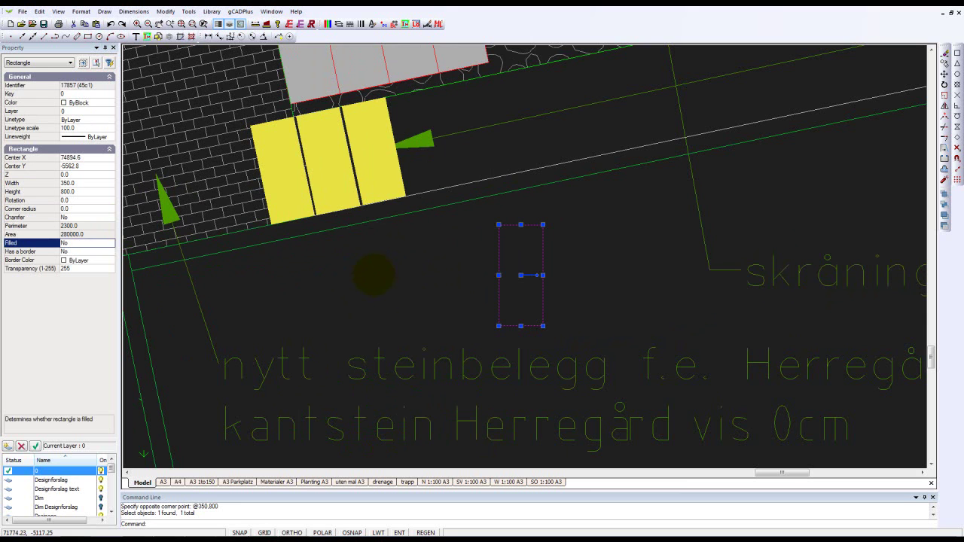
{"action": "key", "text": "Escape"}
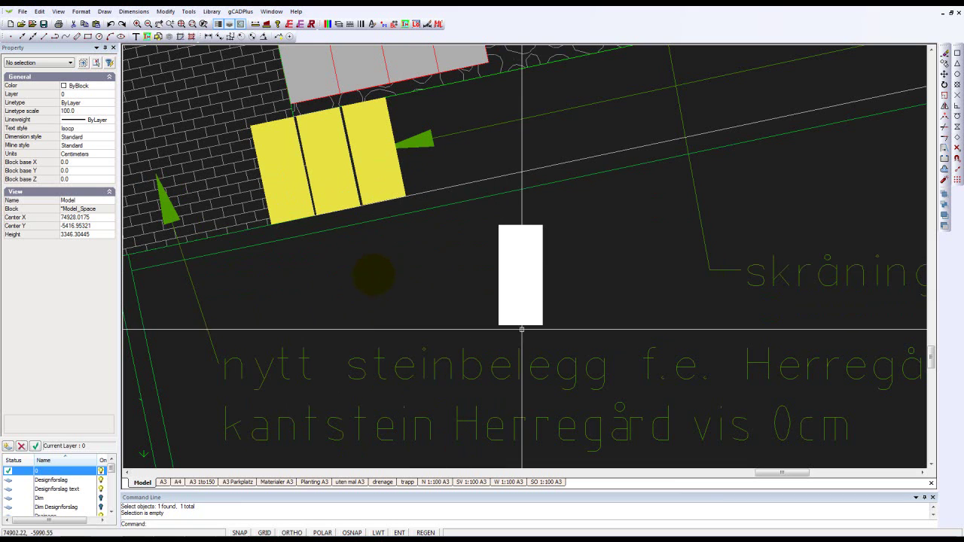
- Start a block definition named Step2 from the filled rectangle, with its base point at the midpoint of the left long edge
{"action": "left_click_drag", "start_coordinate": [547, 337], "coordinate": [478, 219]}
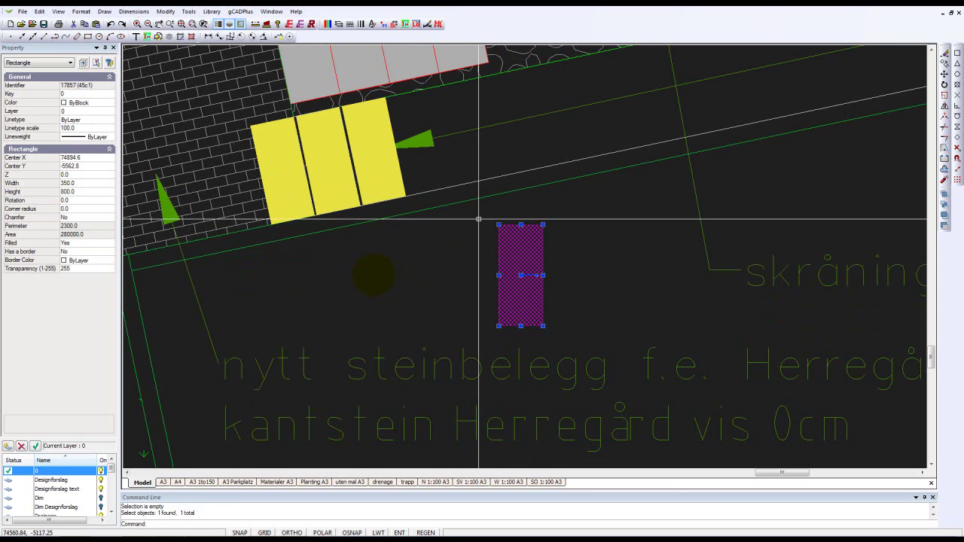
{"action": "right_click", "coordinate": [470, 267]}
{"action": "left_click", "coordinate": [490, 419]}
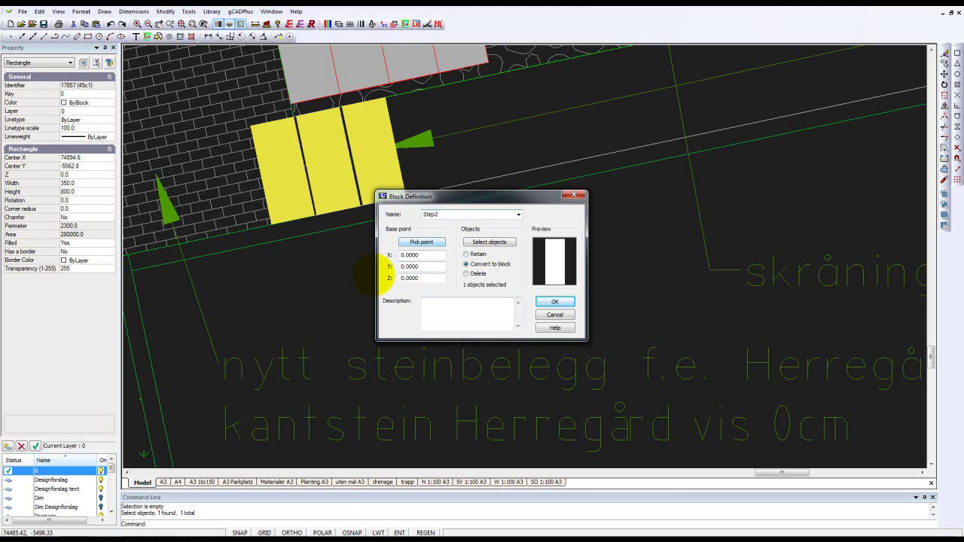
{"action": "left_click", "coordinate": [422, 242]}
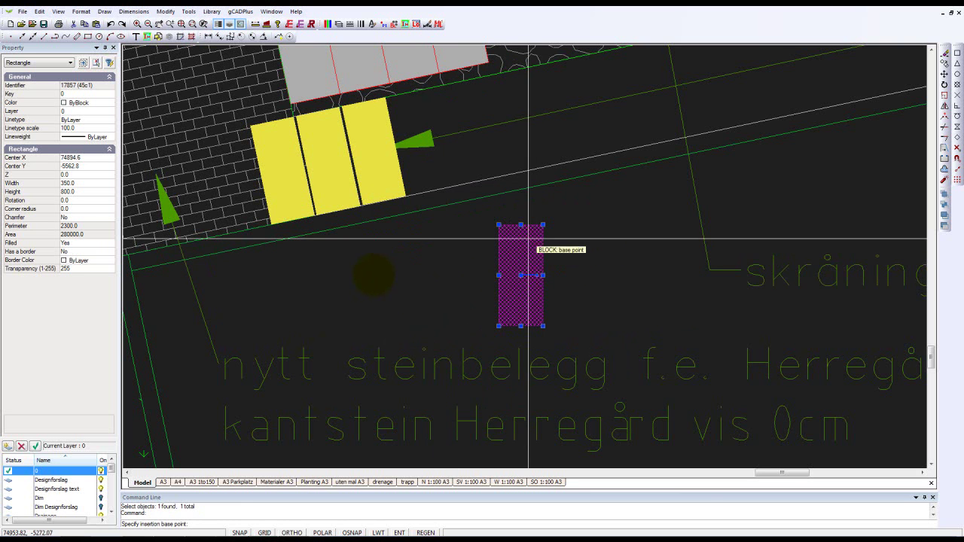
{"action": "left_click", "coordinate": [498, 275]}
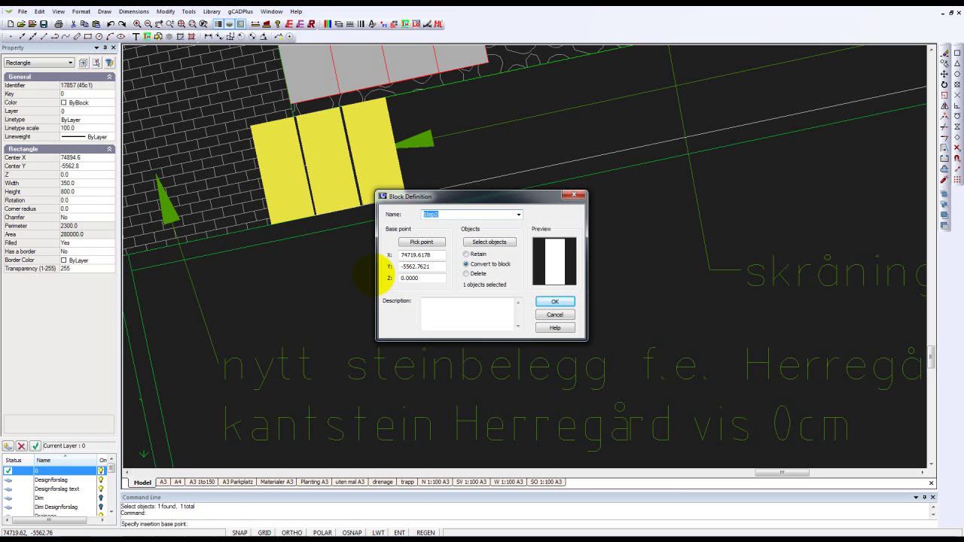
- Enter a block description beginning "350 by 400 mm step block" and create the Step2 block
{"action": "key", "text": "Tab"}
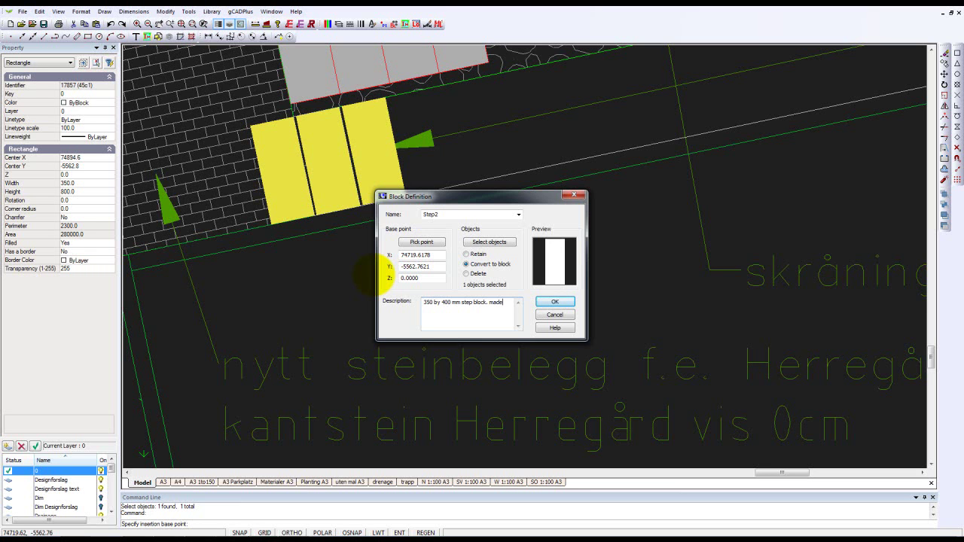
{"action": "type", "text": "er"}
{"action": "type", "text": " zero use"}
{"action": "type", "text": "ck."}
{"action": "left_click", "coordinate": [555, 301]}
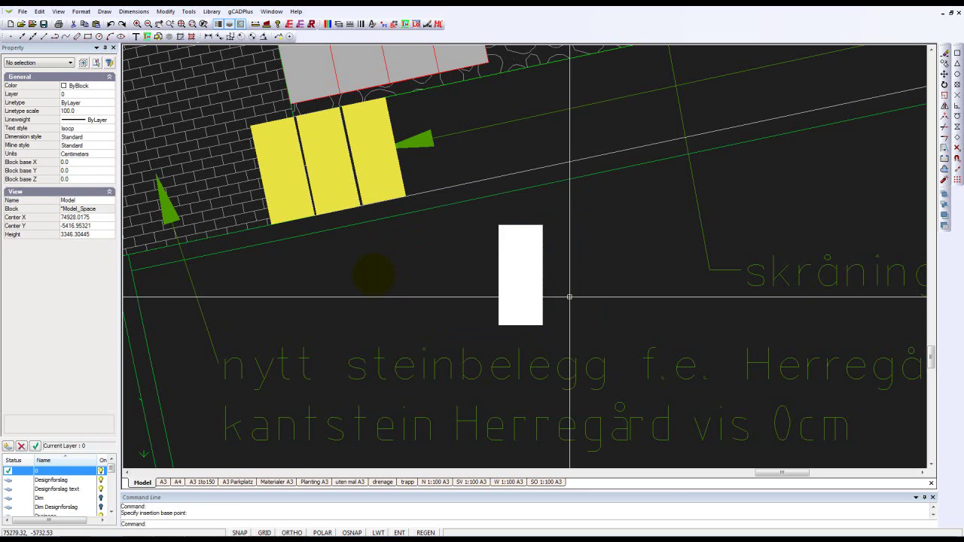
- Move the Step2 block by its insertion point up and to the right, to about 75398.4, -5216.5
{"action": "left_click", "coordinate": [503, 276]}
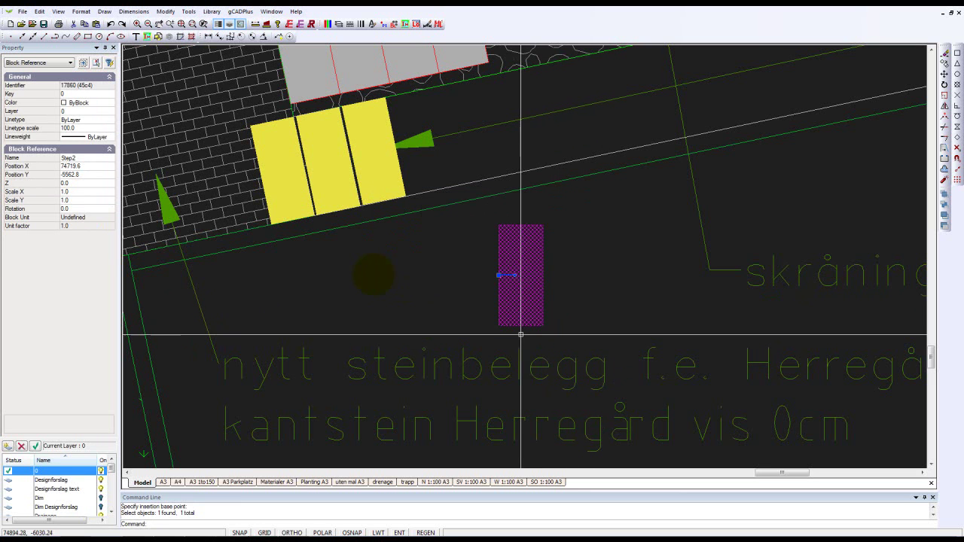
{"action": "left_click", "coordinate": [499, 275]}
{"action": "left_click", "coordinate": [585, 231]}
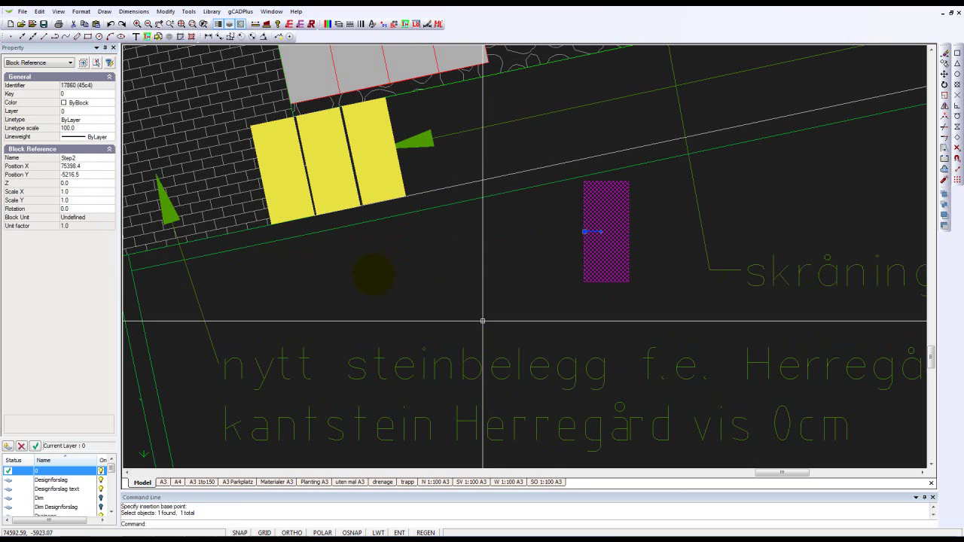
{"action": "key", "text": "Escape"}
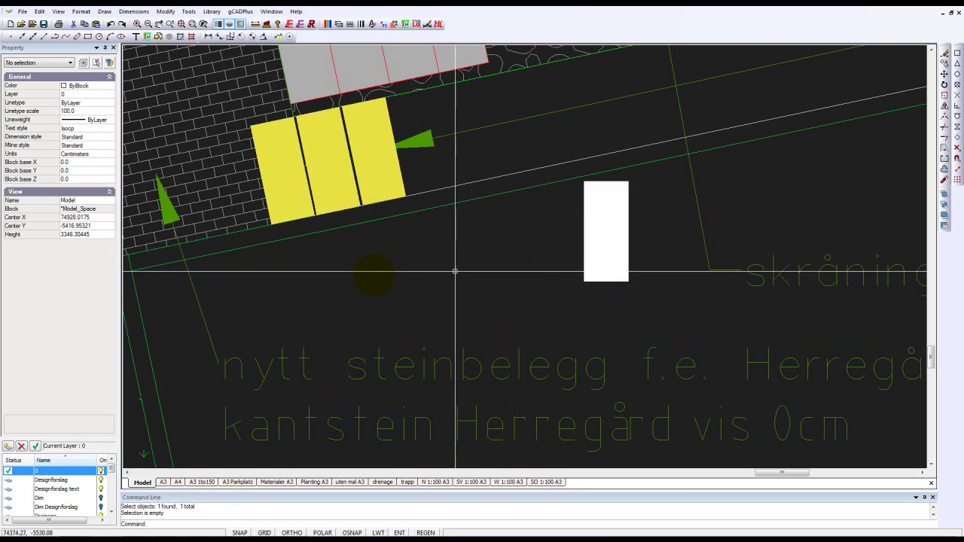
- Open the block of the leftmost yellow step for editing, examine where its geometry lies, and close the block editor
{"action": "left_click", "coordinate": [287, 194]}
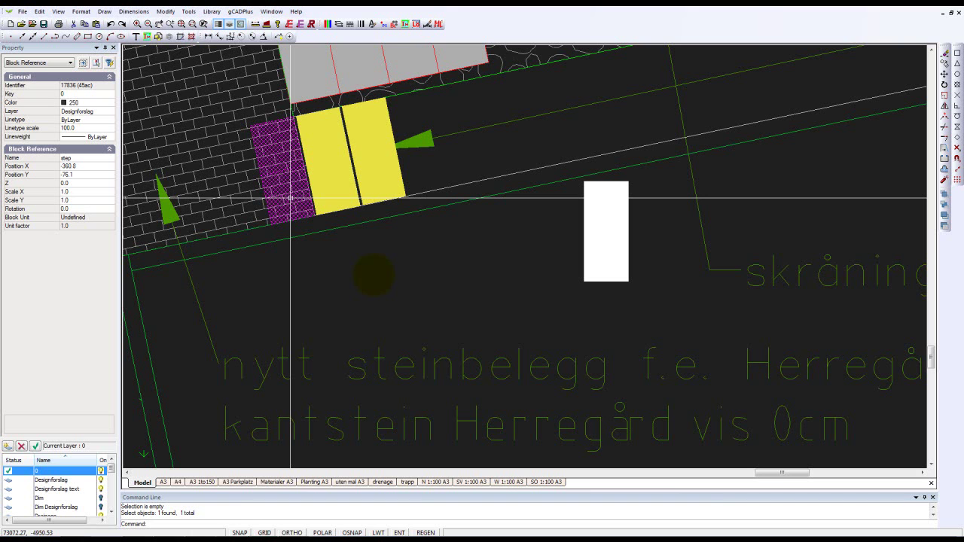
{"action": "right_click", "coordinate": [290, 198]}
{"action": "left_click", "coordinate": [311, 328]}
{"action": "scroll", "coordinate": [326, 322], "scroll_direction": "down", "scroll_amount": 5}
{"action": "scroll", "coordinate": [334, 318], "scroll_direction": "down", "scroll_amount": 10}
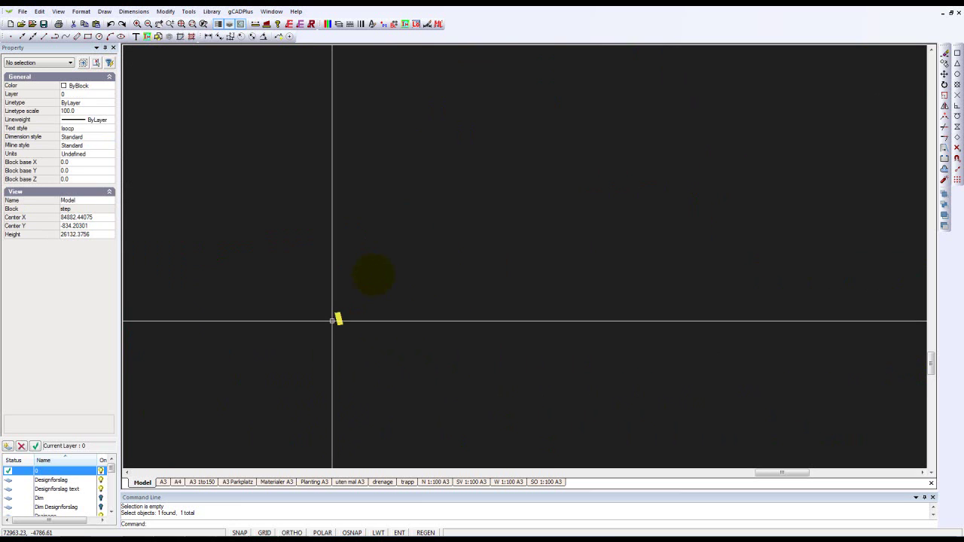
{"action": "mouse_move", "coordinate": [441, 344]}
{"action": "middle_mouse_down"}
{"action": "mouse_move", "coordinate": [629, 252]}
{"action": "mouse_move", "coordinate": [516, 294]}
{"action": "middle_mouse_up"}
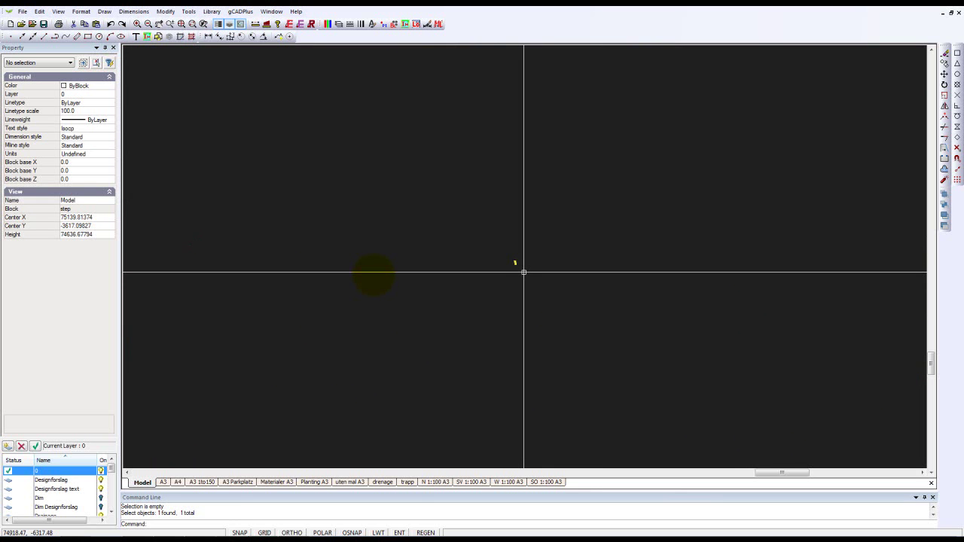
{"action": "scroll", "coordinate": [524, 271], "scroll_direction": "up", "scroll_amount": 6}
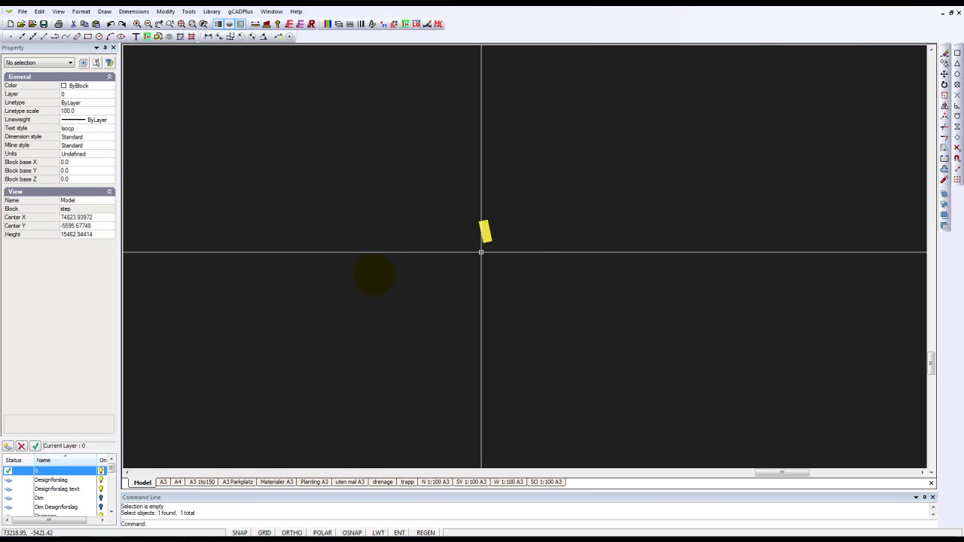
{"action": "right_click", "coordinate": [481, 252]}
{"action": "left_click", "coordinate": [521, 259]}
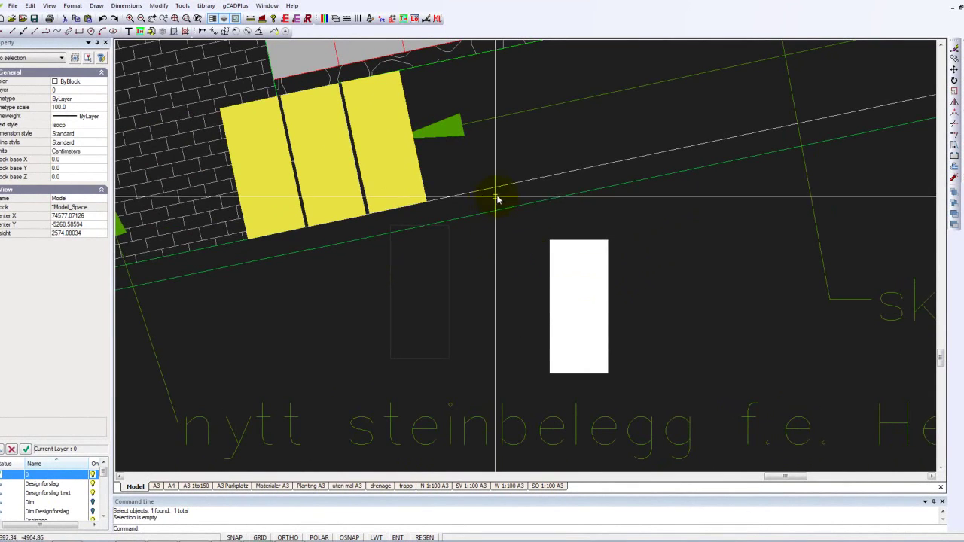
- Check the angle of the white line beside the yellow steps and rotate the Step2 block about its base point to match
{"action": "left_click", "coordinate": [494, 187]}
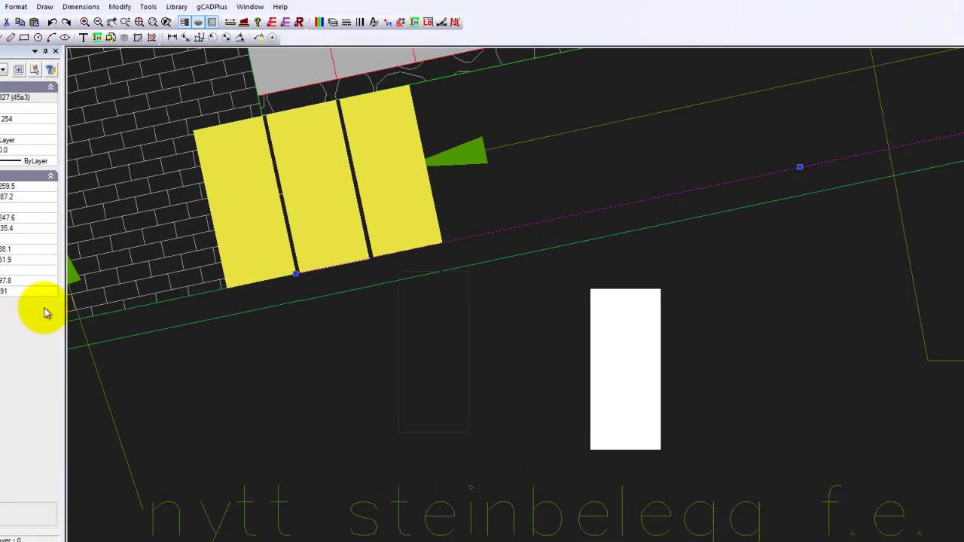
{"action": "key", "text": "Escape"}
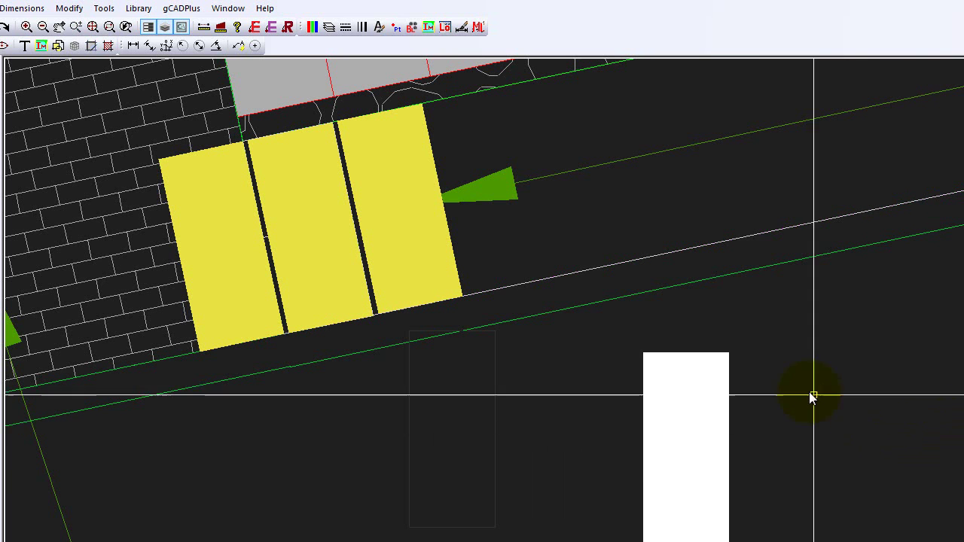
{"action": "left_click", "coordinate": [718, 474]}
{"action": "right_click", "coordinate": [713, 476]}
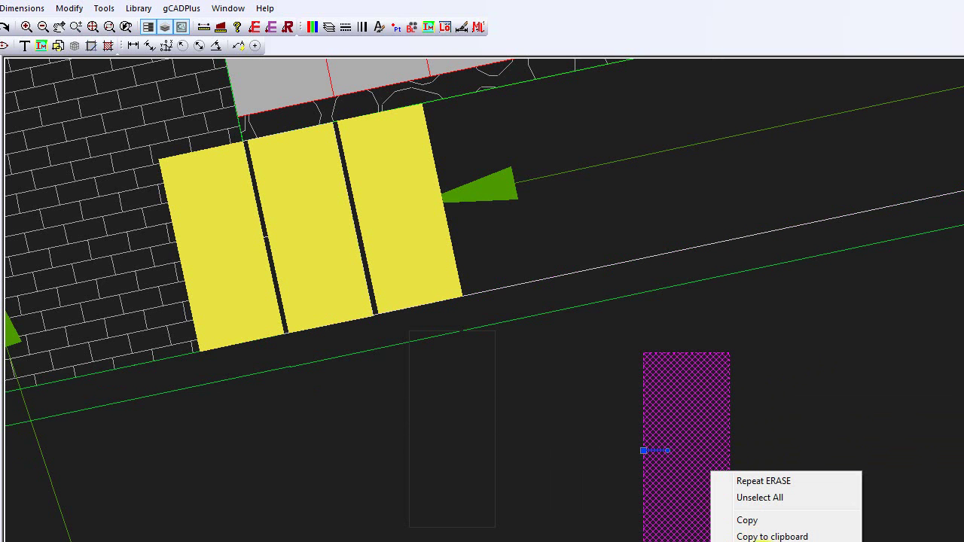
{"action": "left_click", "coordinate": [761, 539]}
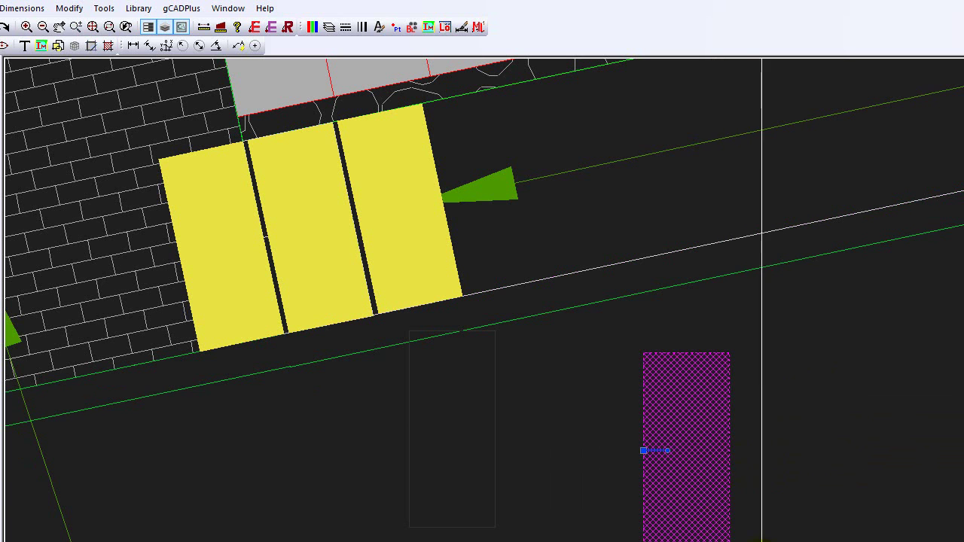
{"action": "left_click", "coordinate": [644, 452]}
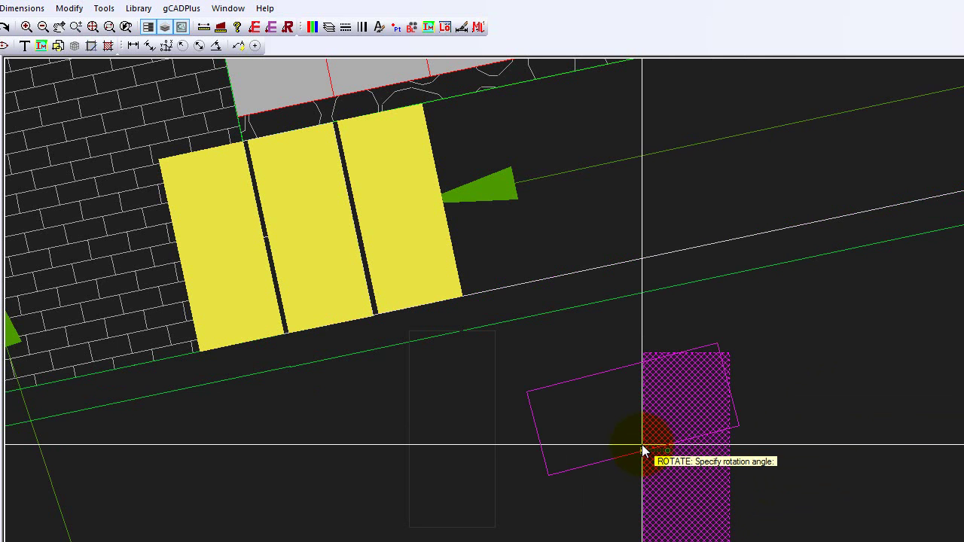
{"action": "left_click", "coordinate": [642, 448]}
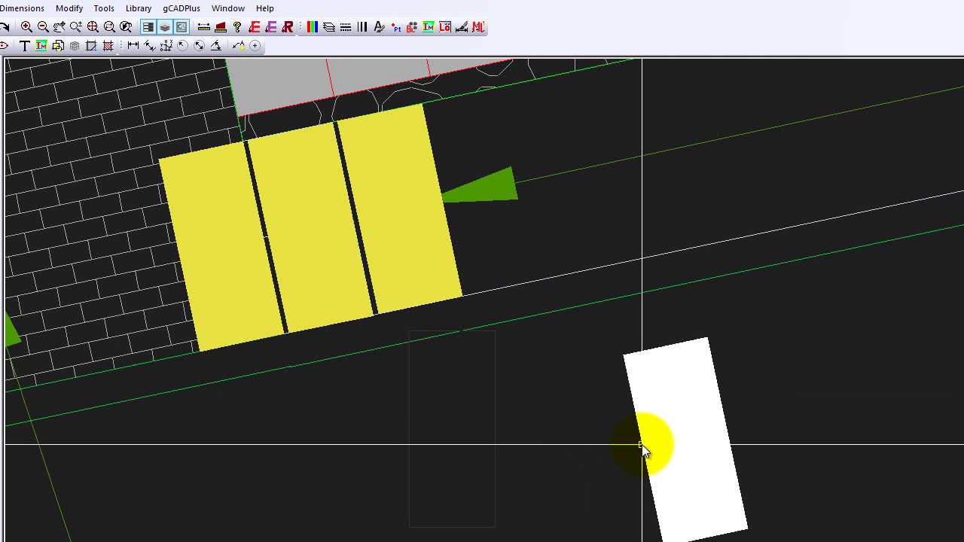
{"action": "left_click", "coordinate": [677, 475]}
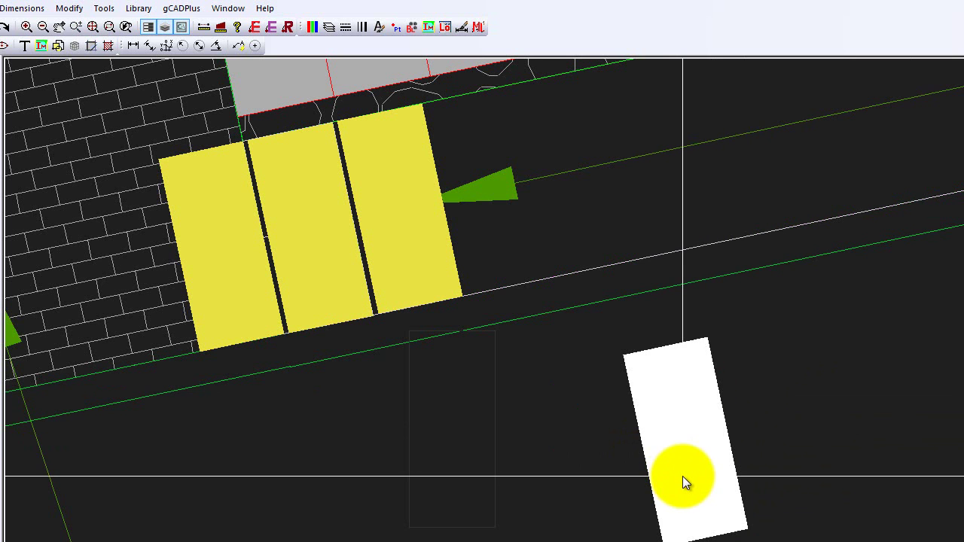
{"action": "left_click", "coordinate": [683, 477]}
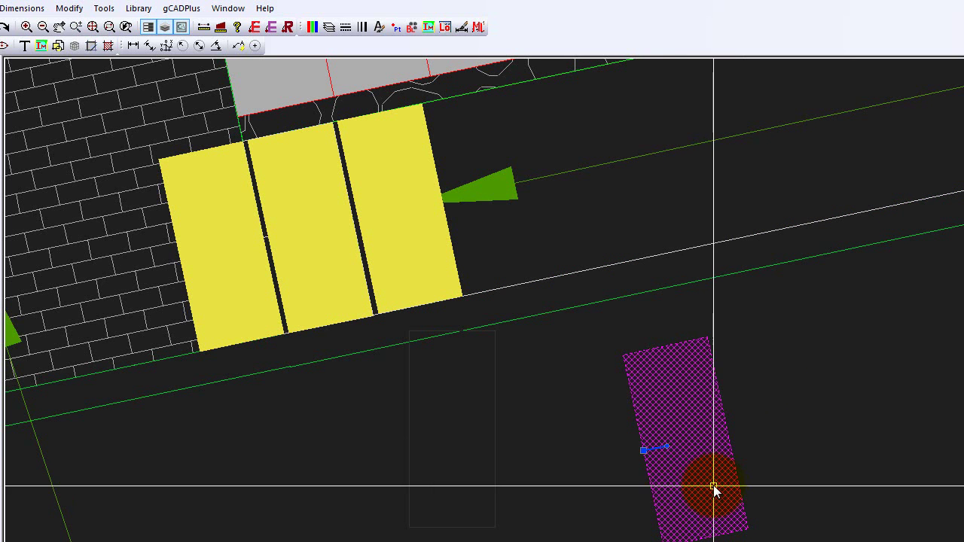
{"action": "left_click", "coordinate": [663, 453]}
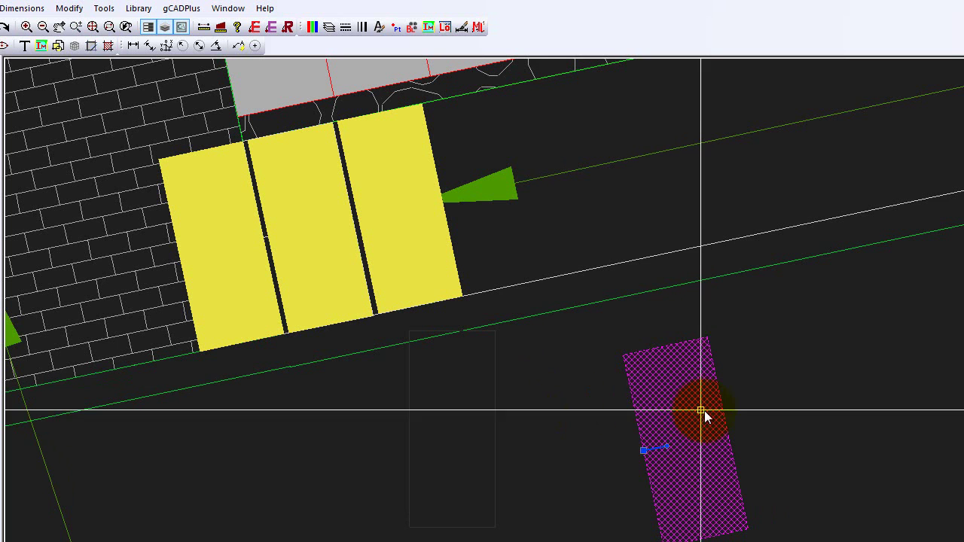
{"action": "left_click", "coordinate": [267, 308]}
{"action": "left_click", "coordinate": [362, 271]}
{"action": "left_click", "coordinate": [385, 273]}
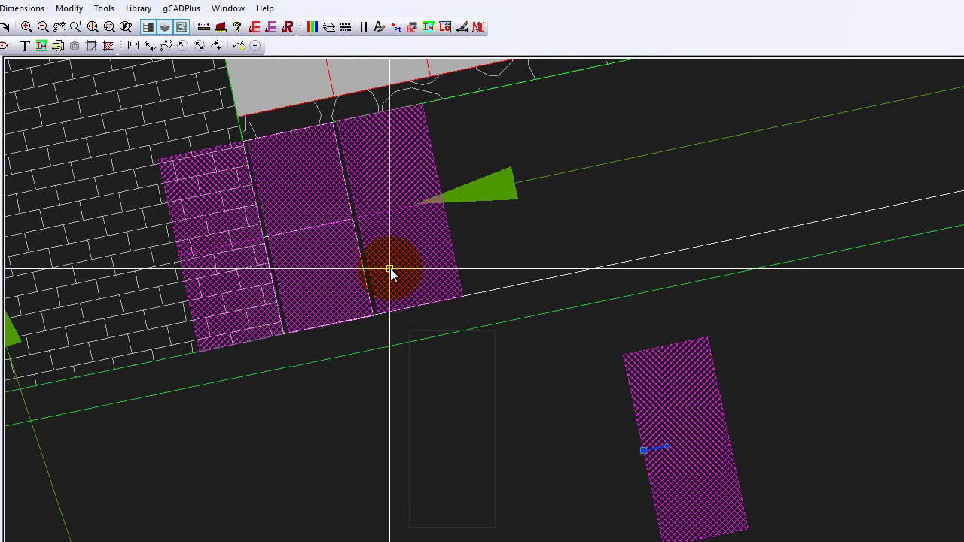
{"action": "right_click", "coordinate": [469, 464]}
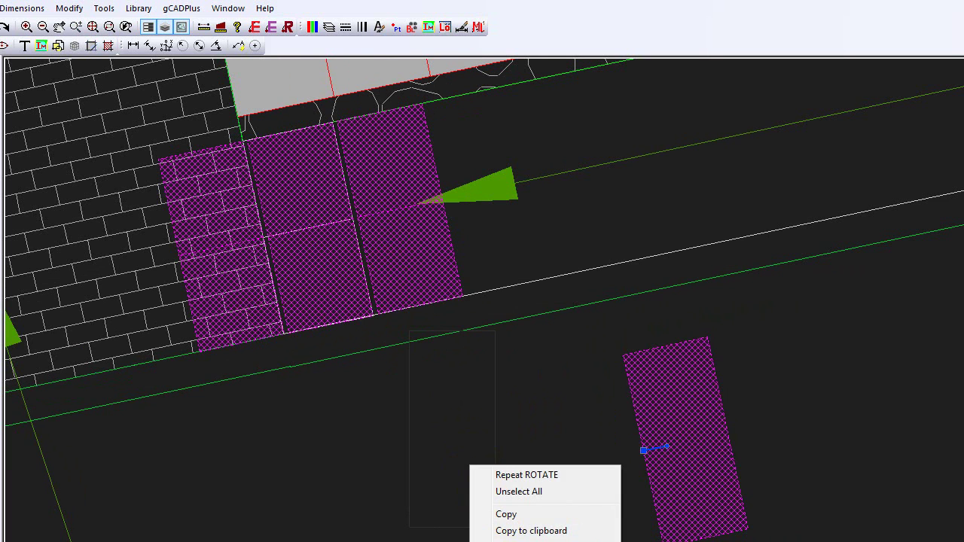
{"action": "left_click", "coordinate": [518, 492]}
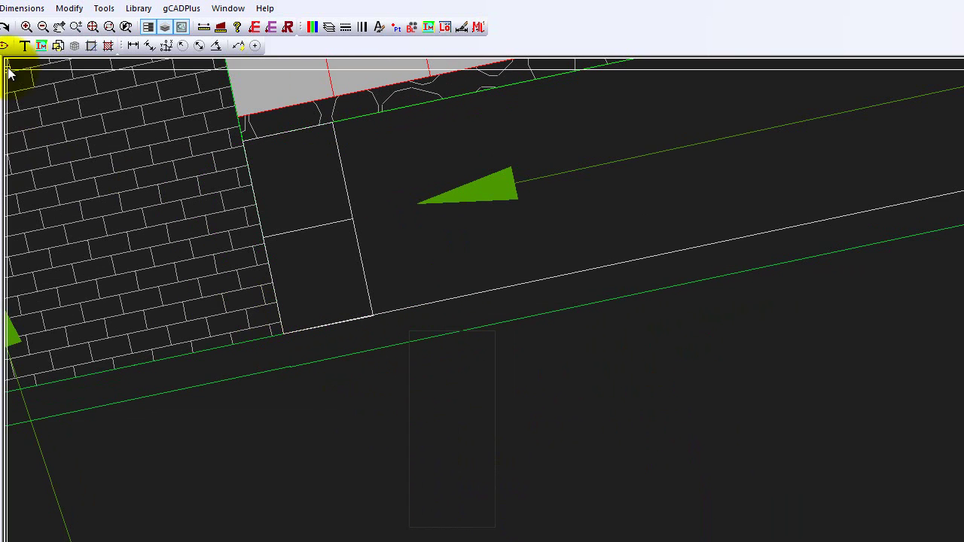
{"action": "left_click", "coordinate": [4, 45]}
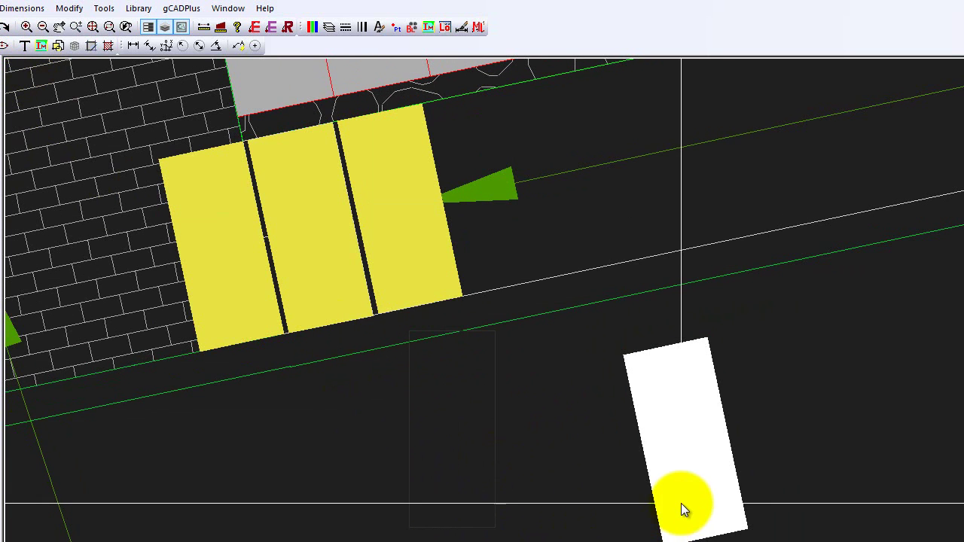
- Erase the three yellow step blocks beside the brick paving
{"action": "left_click", "coordinate": [398, 265]}
{"action": "left_click", "coordinate": [334, 284]}
{"action": "left_click", "coordinate": [252, 302]}
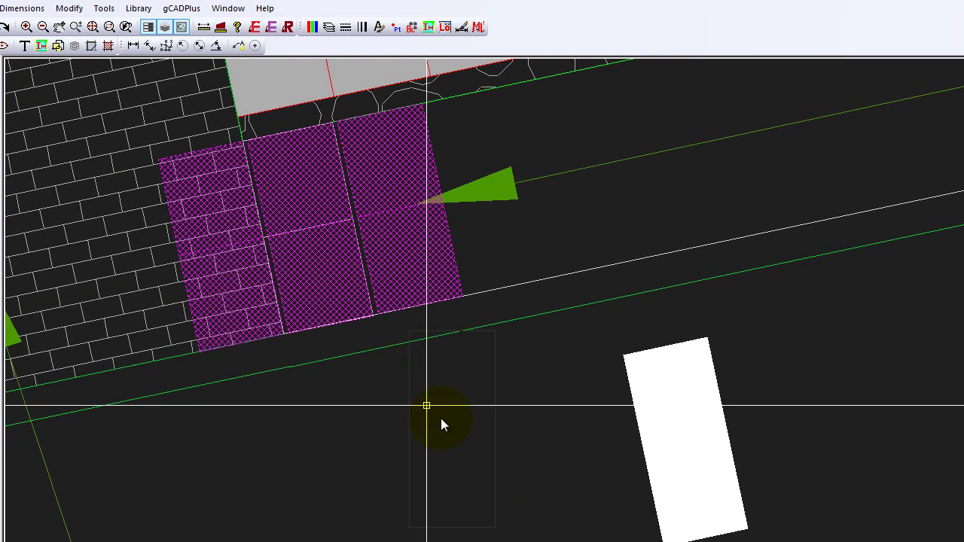
{"action": "right_click", "coordinate": [449, 435]}
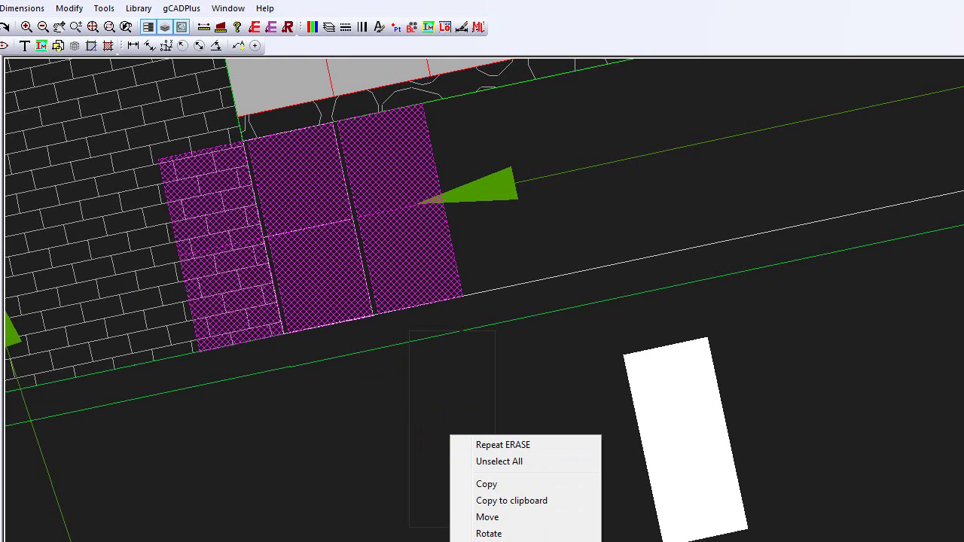
{"action": "left_click", "coordinate": [502, 444]}
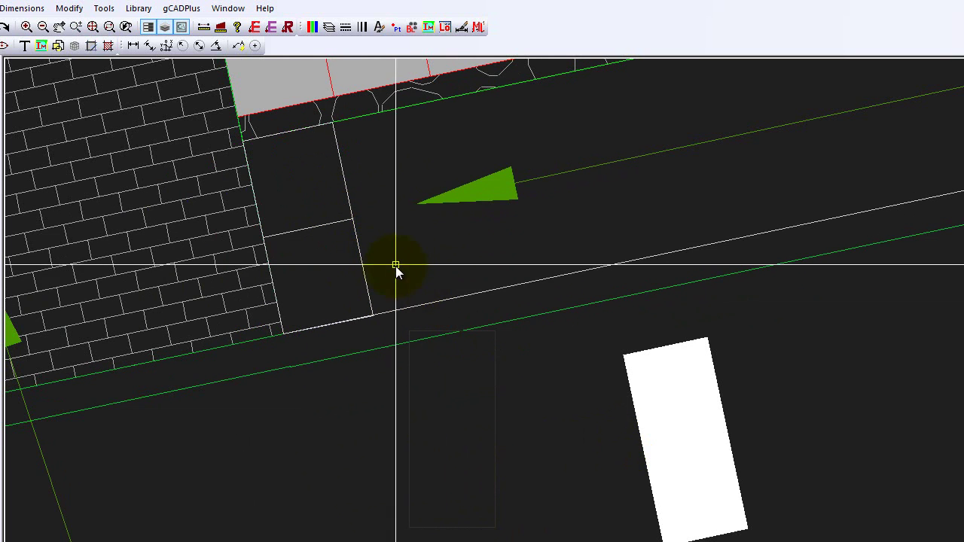
- Erase the leftover rectangular outline and its middle line where the yellow steps stood
{"action": "left_click", "coordinate": [362, 251]}
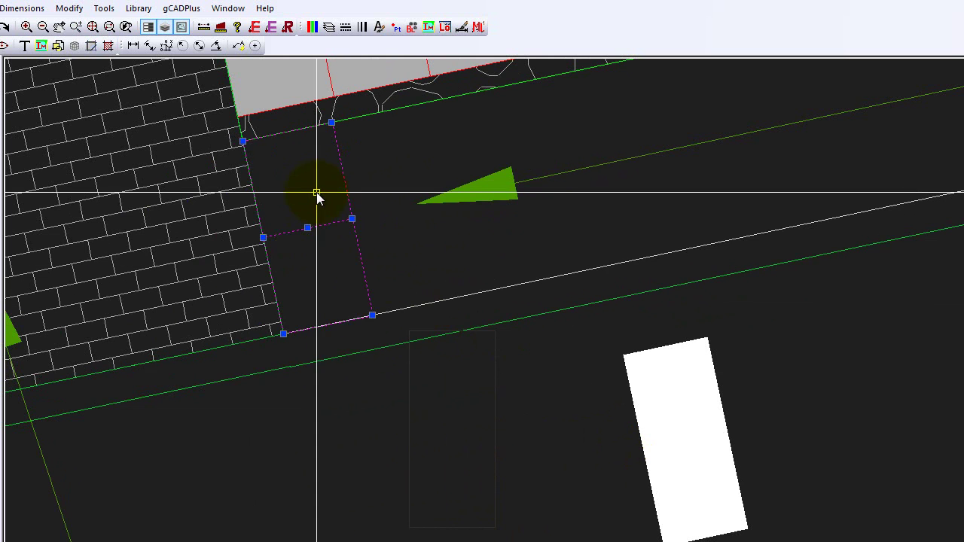
{"action": "right_click", "coordinate": [317, 196]}
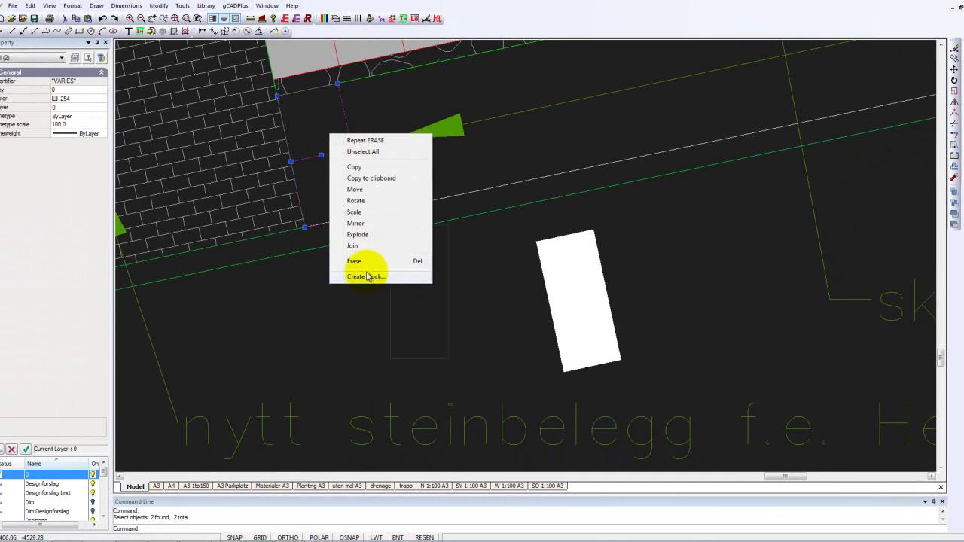
{"action": "left_click", "coordinate": [360, 262]}
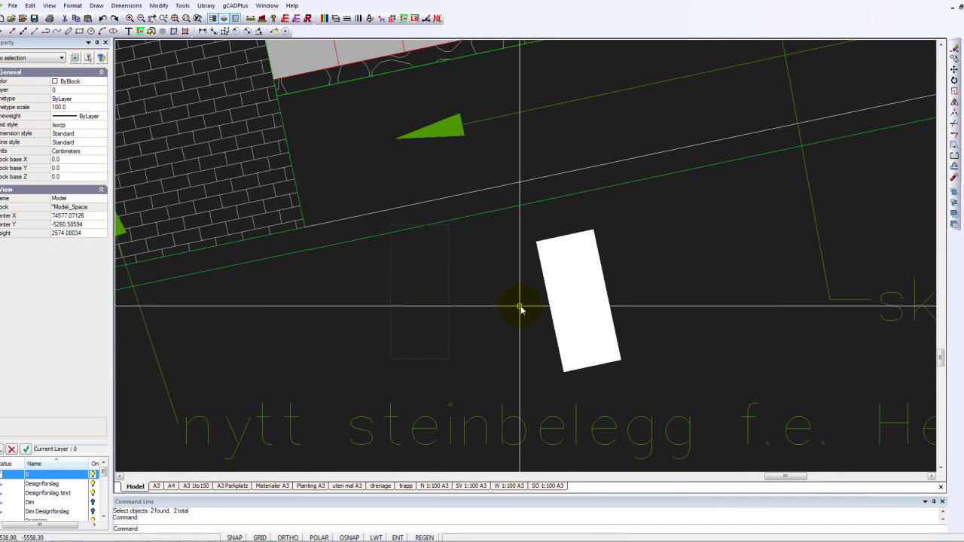
- Check the rotated Step2 block's properties and how far the green line along the brick paving's edge extends
{"action": "left_click", "coordinate": [571, 308]}
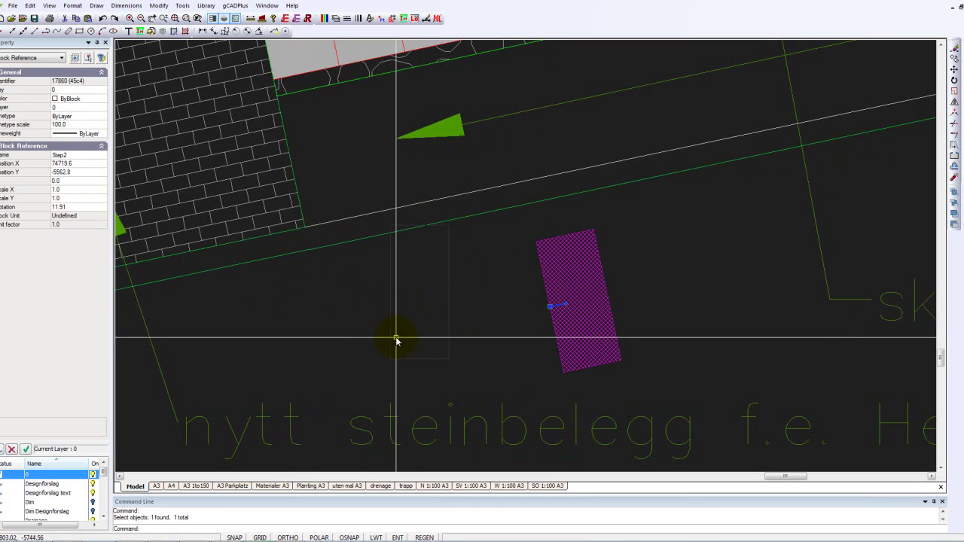
{"action": "key", "text": "Escape"}
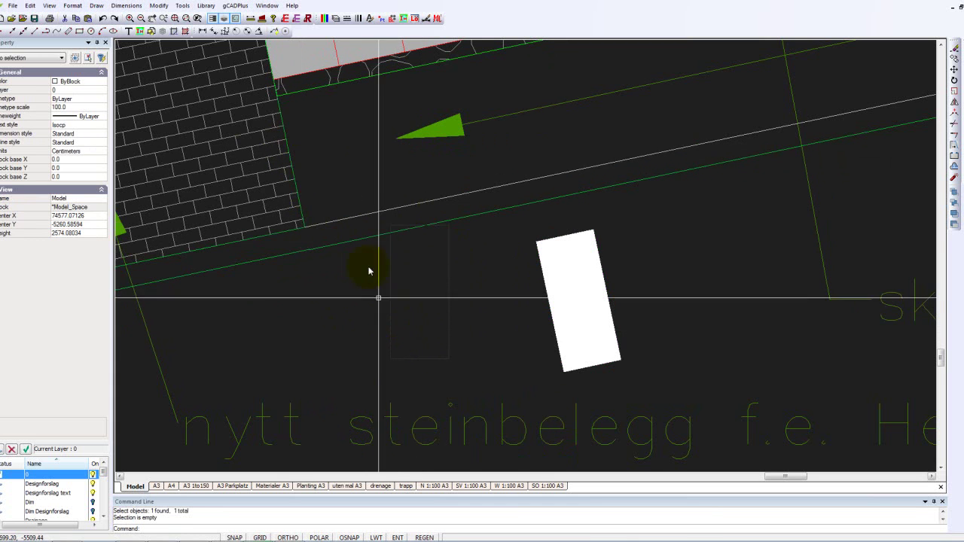
{"action": "left_click", "coordinate": [287, 148]}
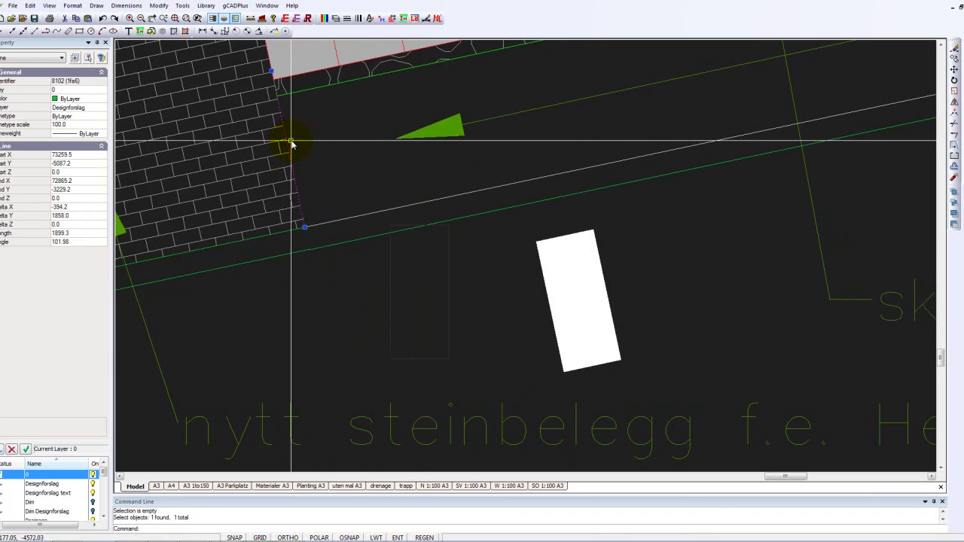
{"action": "scroll", "coordinate": [288, 143], "scroll_direction": "down", "scroll_amount": 2}
{"action": "scroll", "coordinate": [287, 143], "scroll_direction": "up", "scroll_amount": 5}
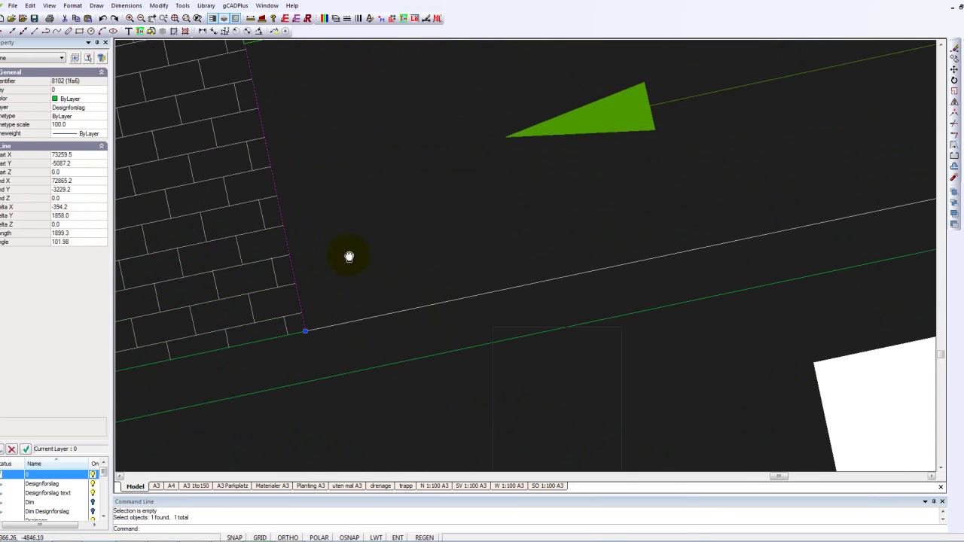
{"action": "scroll", "coordinate": [346, 236], "scroll_direction": "down", "scroll_amount": 2}
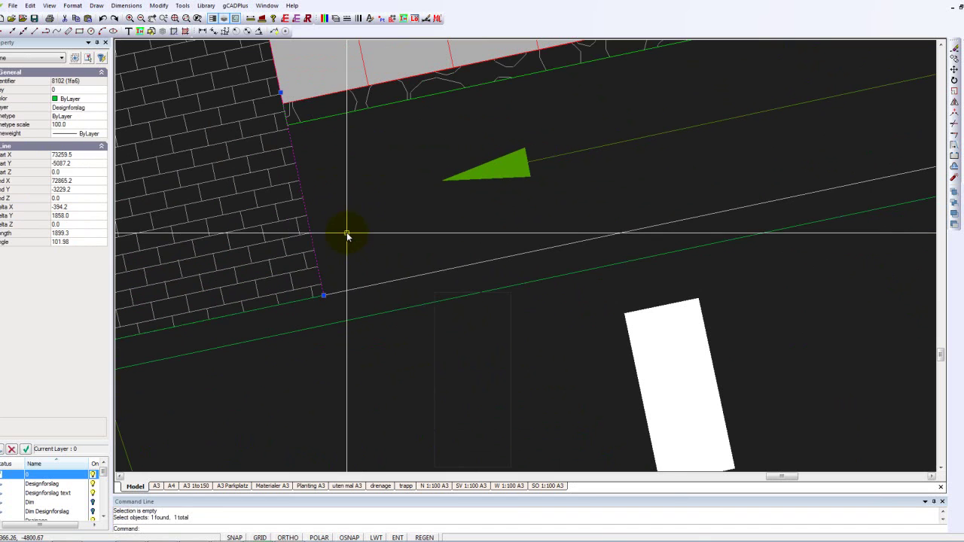
{"action": "key", "text": "Escape"}
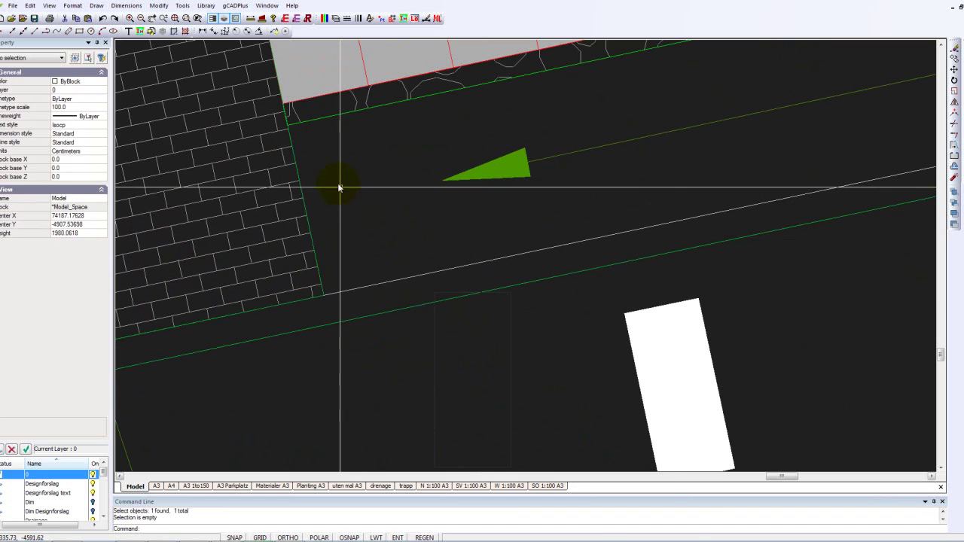
- Break the green line along the paving's edge where it meets the upper green line, and check the lower segment's extent
{"action": "left_click", "coordinate": [159, 6]}
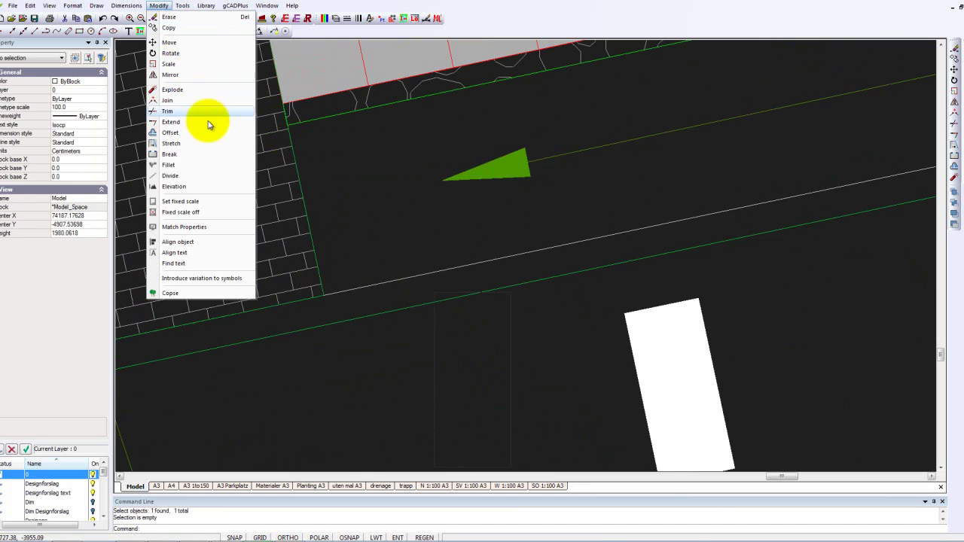
{"action": "left_click", "coordinate": [172, 154]}
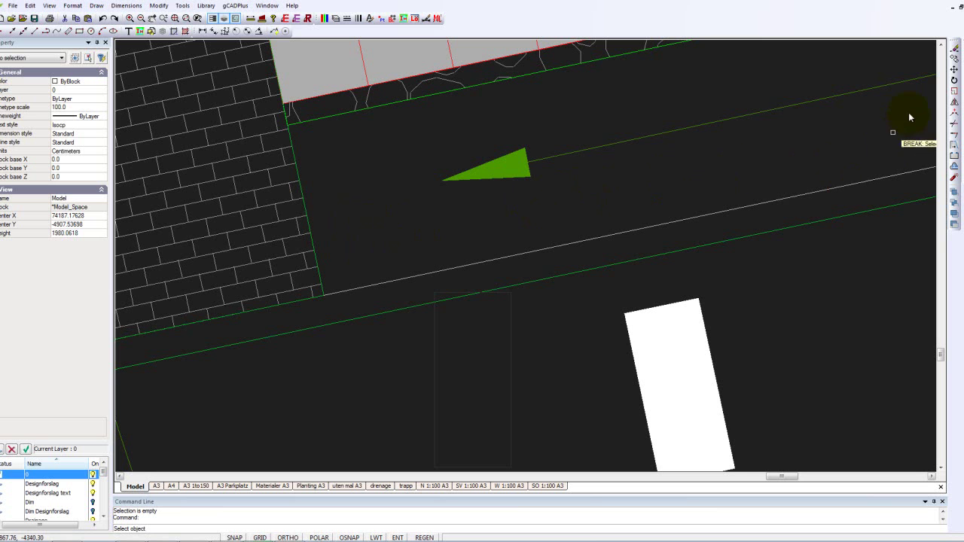
{"action": "left_click", "coordinate": [962, 95]}
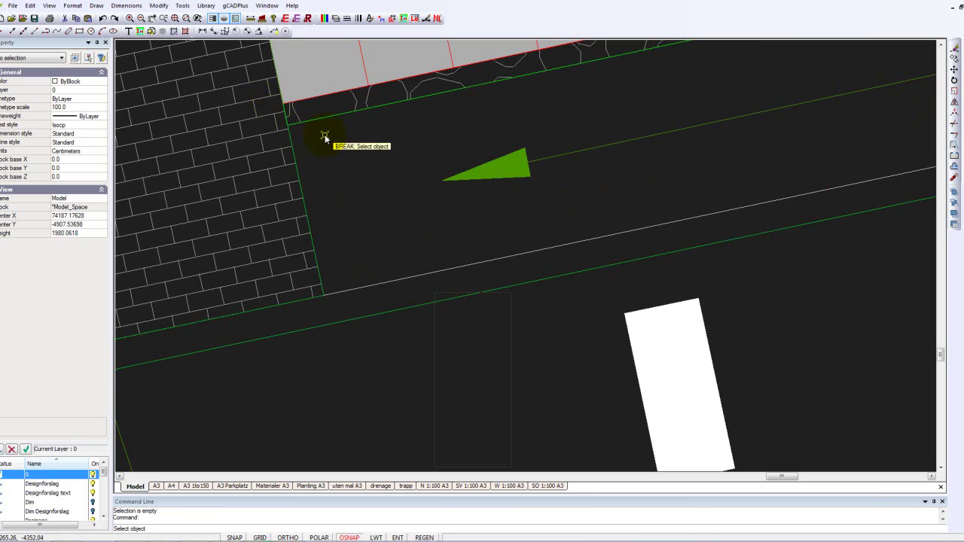
{"action": "left_click", "coordinate": [294, 150]}
{"action": "key", "text": "F3"}
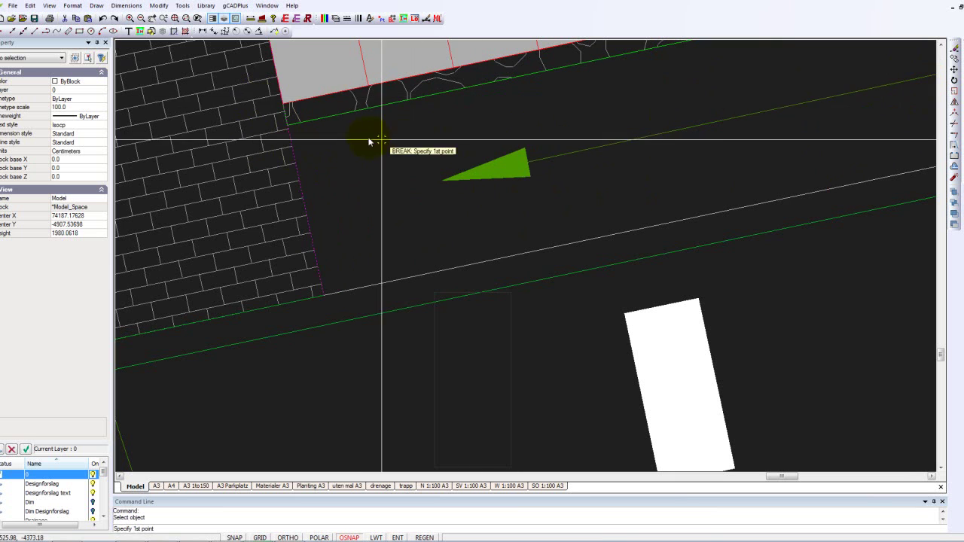
{"action": "left_click", "coordinate": [287, 125]}
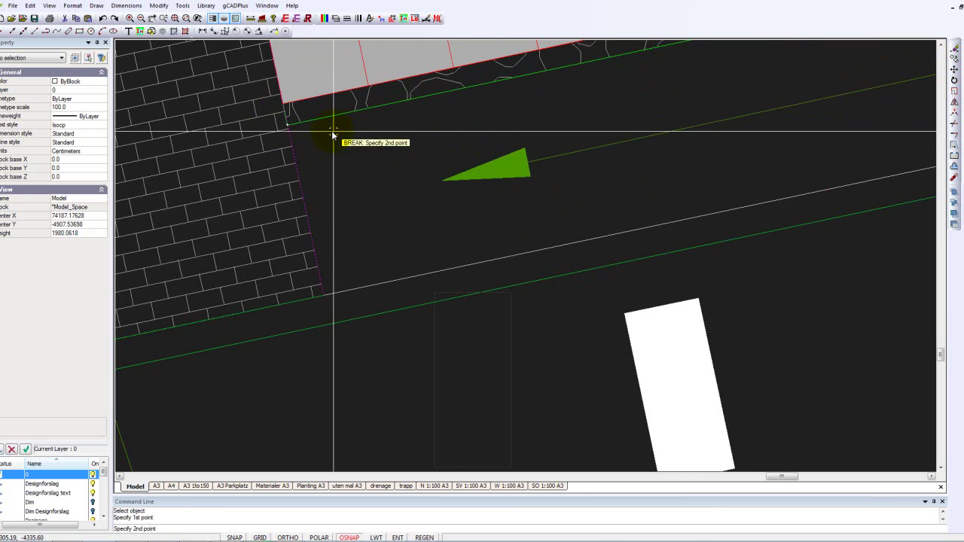
{"action": "left_click", "coordinate": [289, 126]}
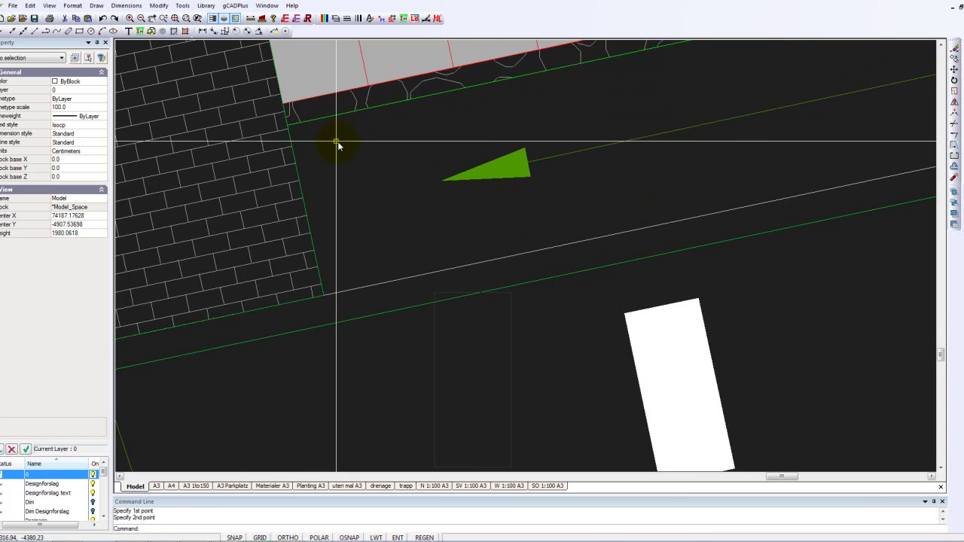
{"action": "left_click", "coordinate": [299, 190]}
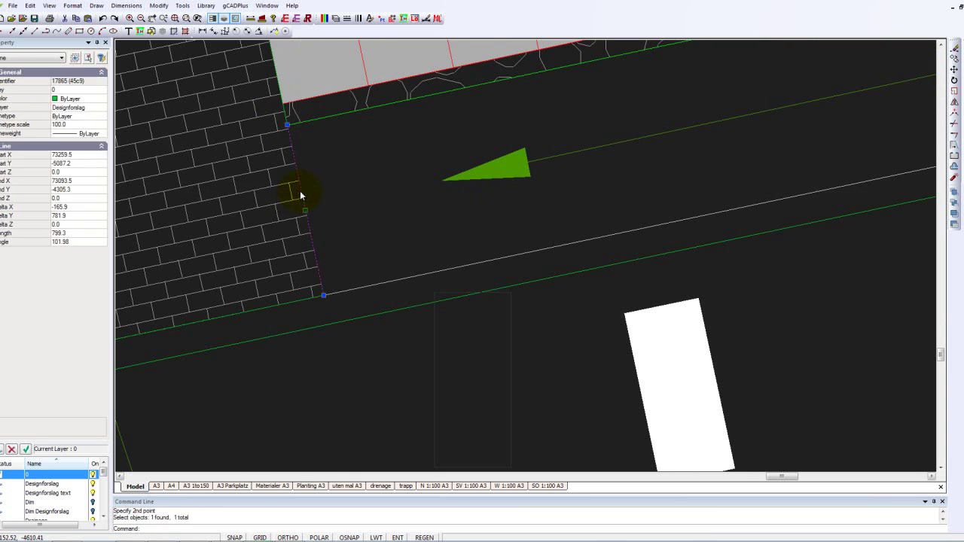
{"action": "key", "text": "Escape"}
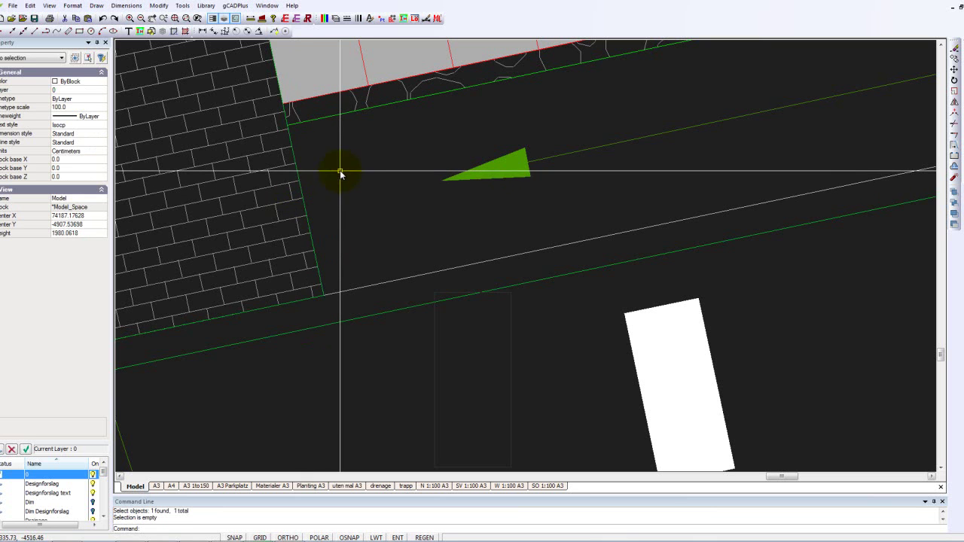
- Move the Step2 block by its insertion point to the midpoint of the lower green segment along the paving's edge
{"action": "left_click", "coordinate": [660, 411]}
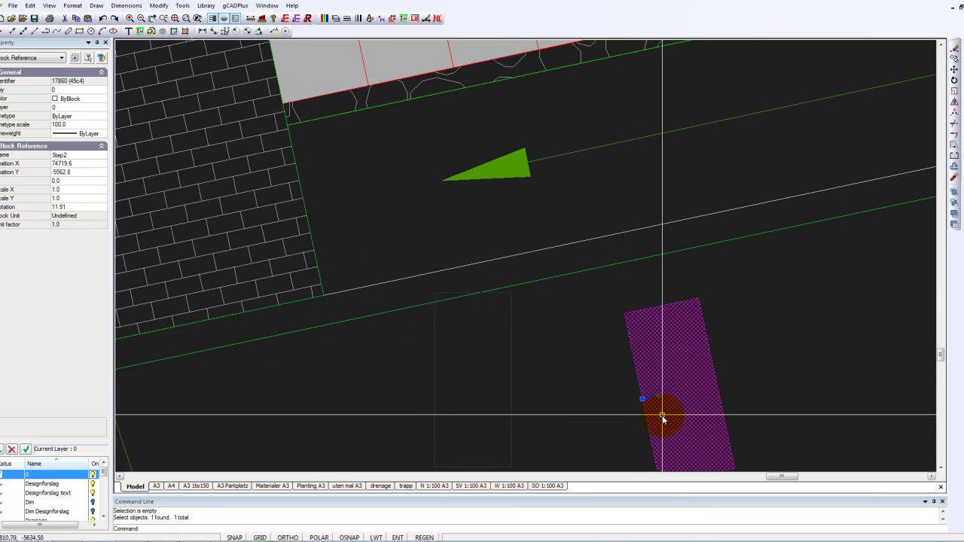
{"action": "left_click", "coordinate": [642, 398]}
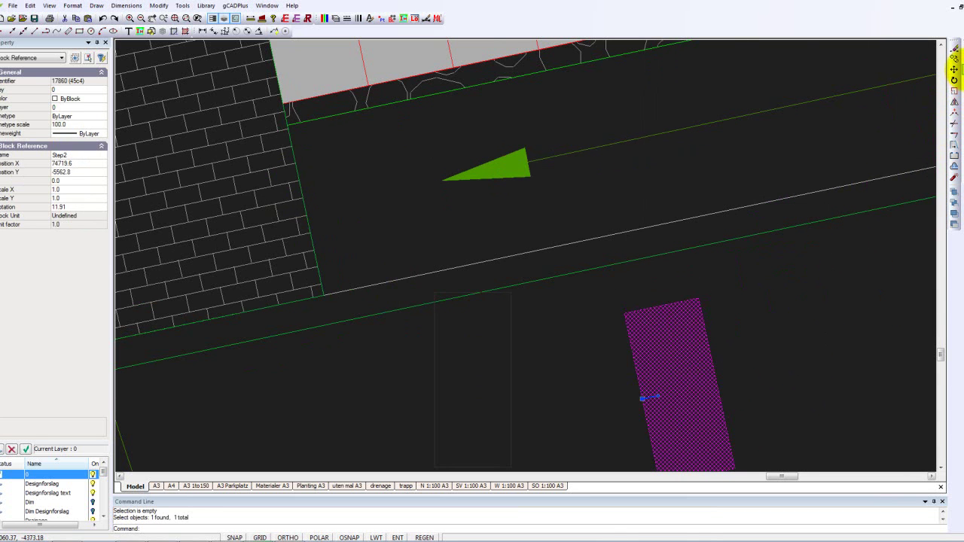
{"action": "left_click", "coordinate": [955, 58]}
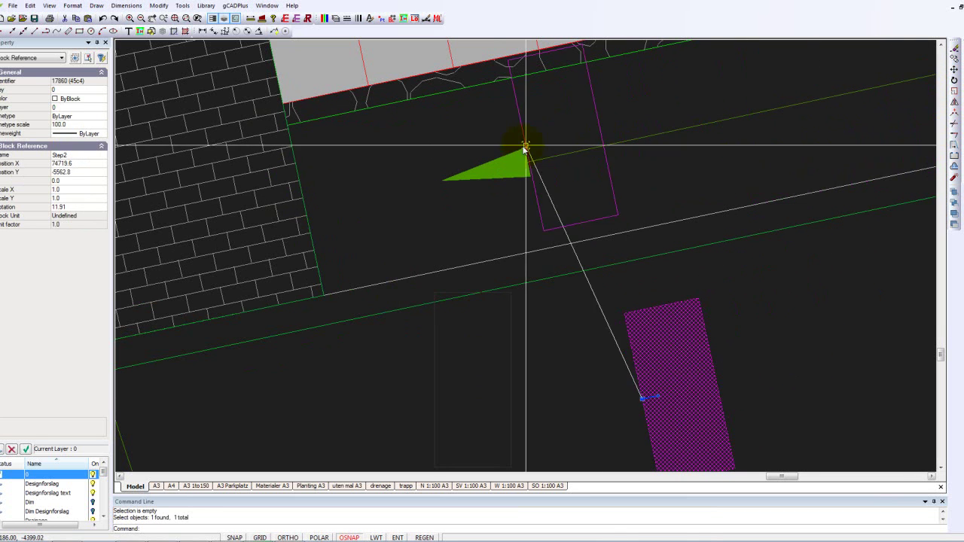
{"action": "left_click", "coordinate": [309, 213]}
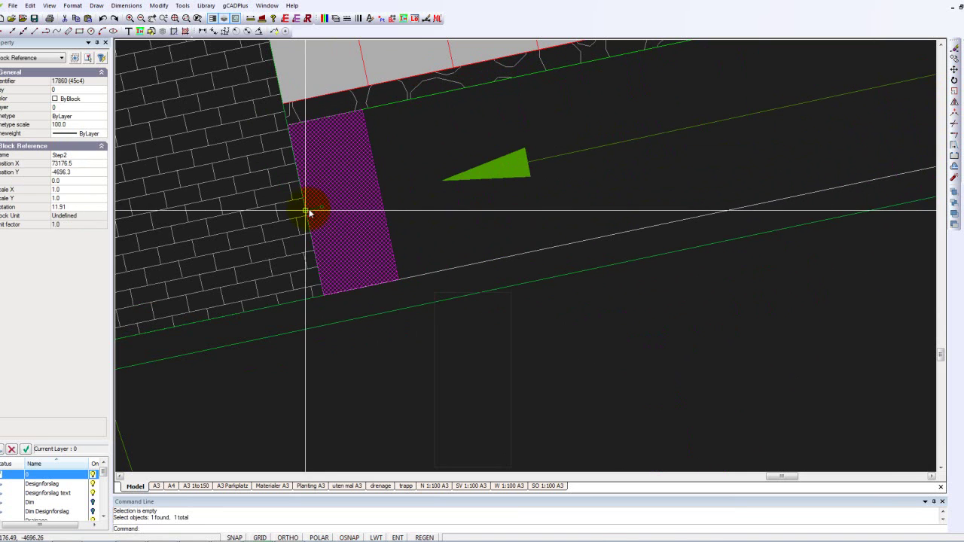
{"action": "key", "text": "Escape"}
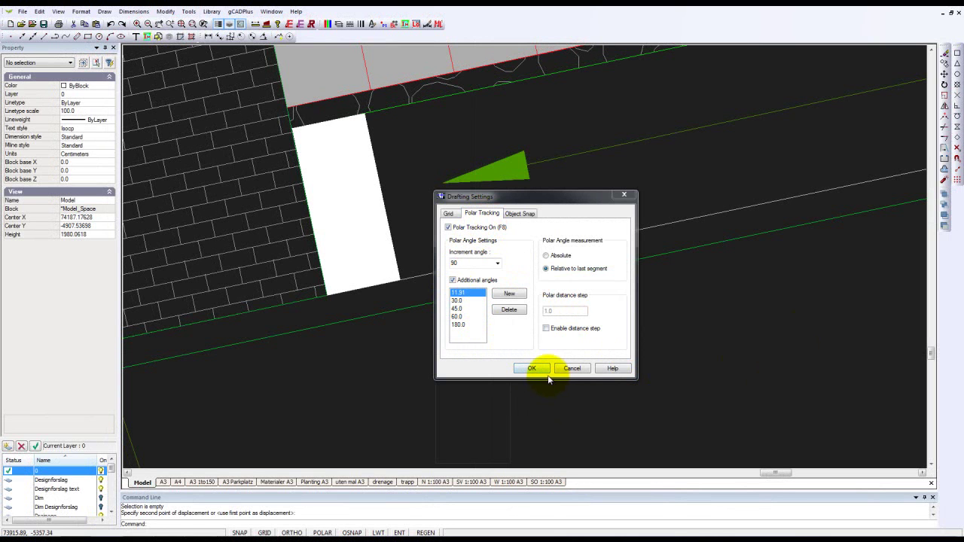
- Turn on polar tracking with an additional angle of 11.91, measured relative to the last segment
{"action": "left_click", "coordinate": [532, 367]}
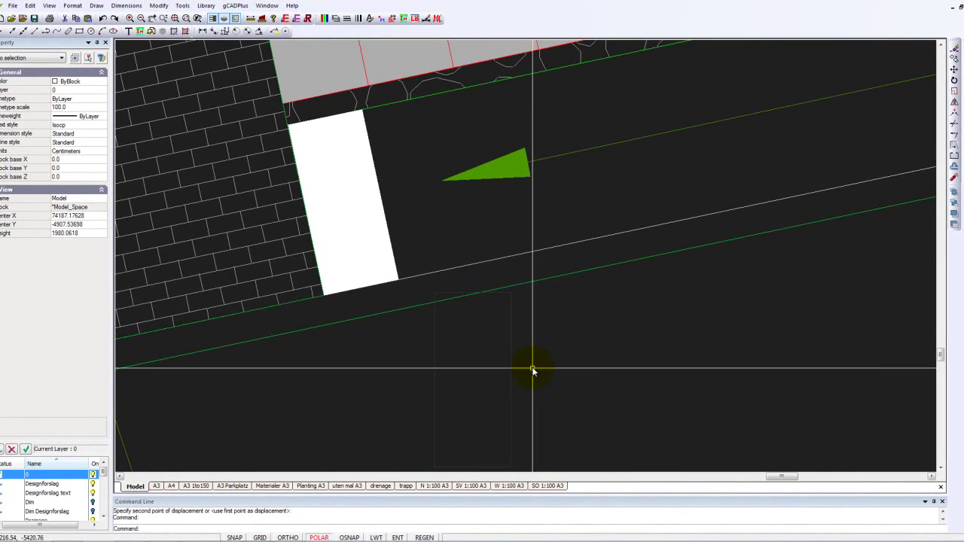
- Copy the Step2 block twice between the two sloping lines, leaving narrow gaps so three parallel steps are formed
{"action": "left_click", "coordinate": [339, 246]}
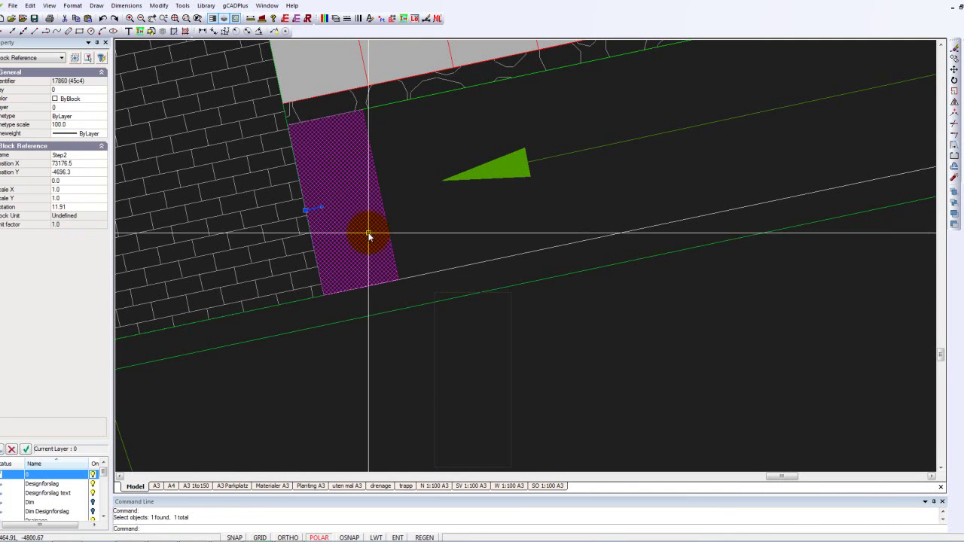
{"action": "right_click", "coordinate": [368, 235]}
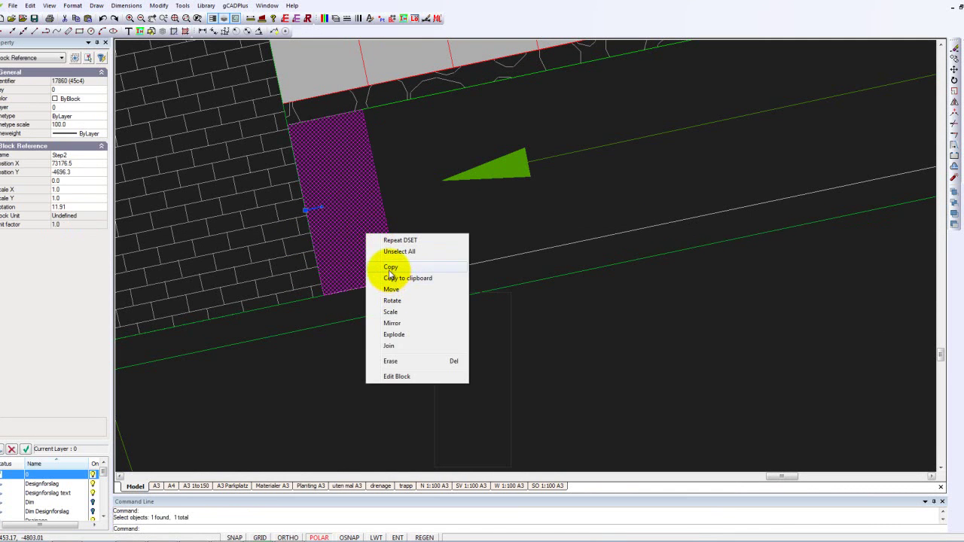
{"action": "left_click", "coordinate": [391, 267]}
{"action": "left_click", "coordinate": [308, 214]}
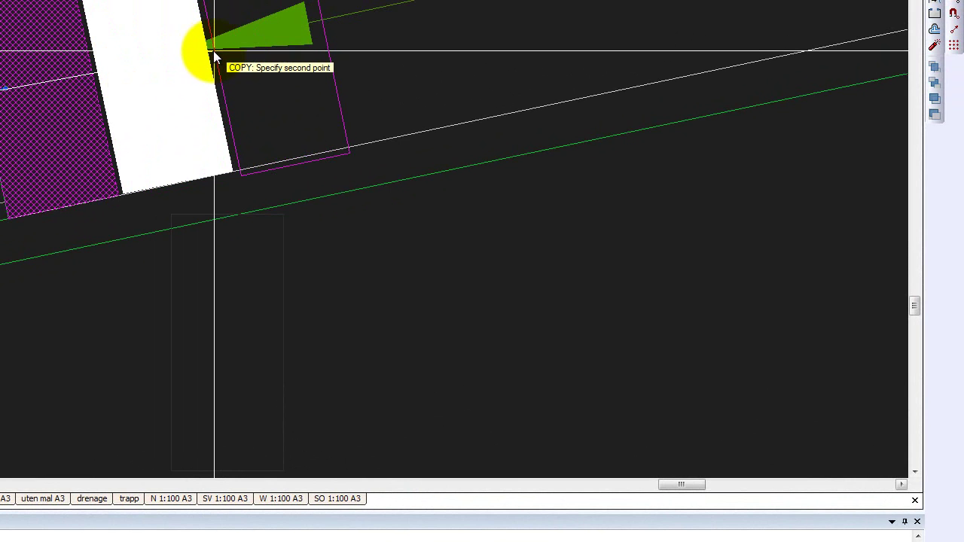
{"action": "left_click", "coordinate": [213, 49]}
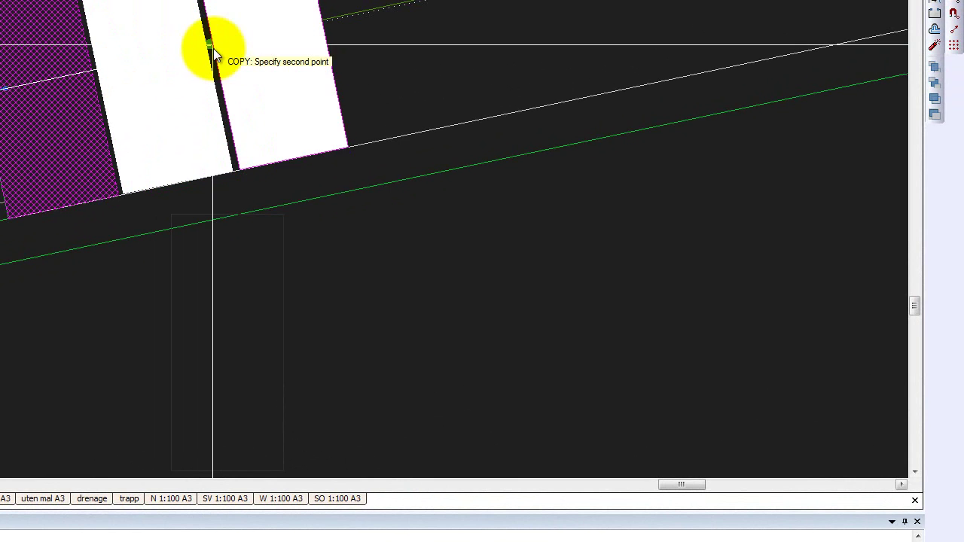
{"action": "right_click", "coordinate": [234, 60]}
{"action": "left_click", "coordinate": [272, 71]}
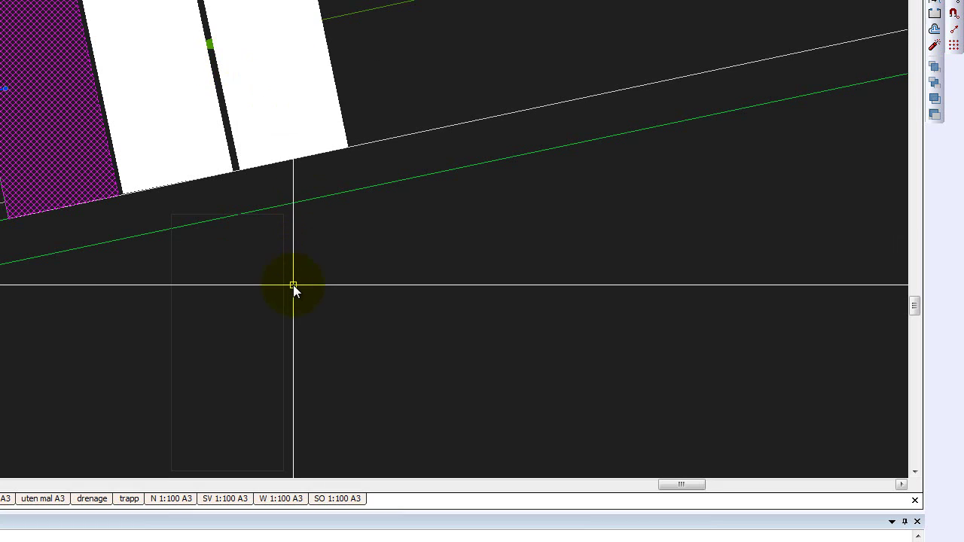
{"action": "right_click", "coordinate": [293, 291]}
{"action": "left_click", "coordinate": [552, 360]}
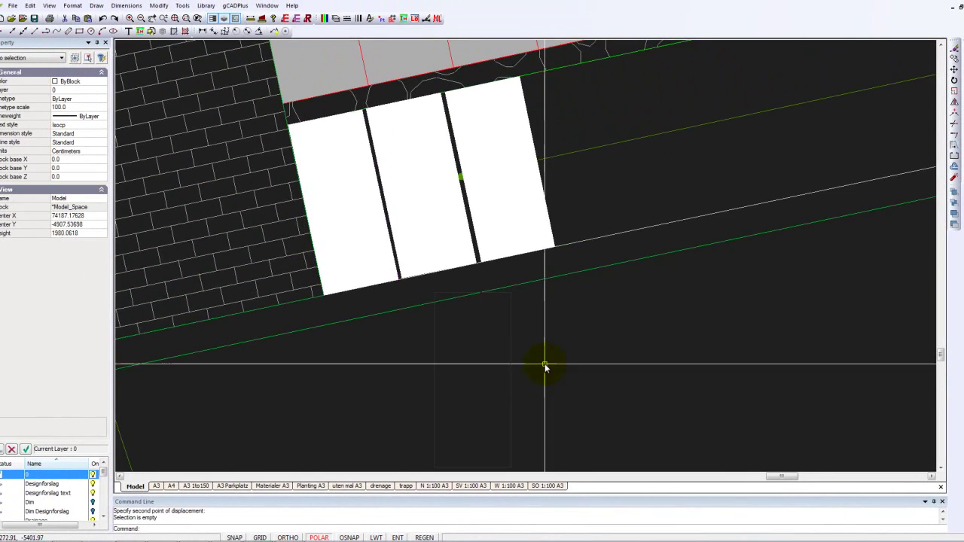
- Erase the two copied Step2 blocks, keeping only the one against the brick paving
{"action": "scroll", "coordinate": [490, 360], "scroll_direction": "down", "scroll_amount": 2}
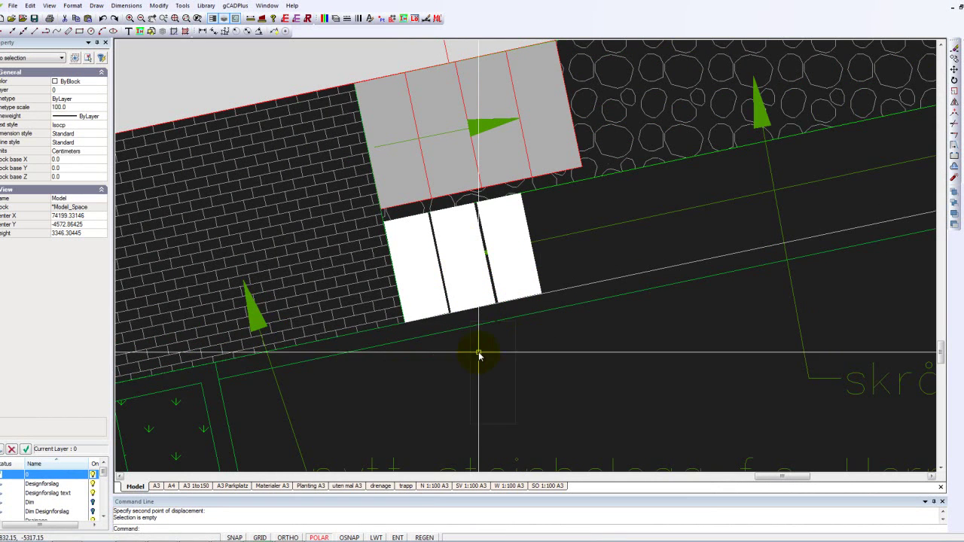
{"action": "left_click", "coordinate": [503, 284]}
{"action": "left_click", "coordinate": [474, 290]}
{"action": "right_click", "coordinate": [475, 291]}
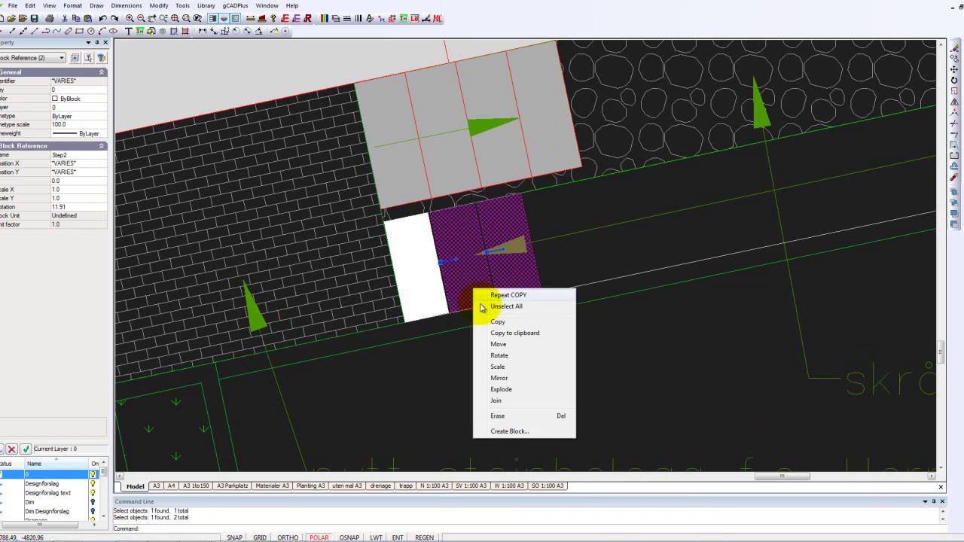
{"action": "left_click", "coordinate": [513, 417]}
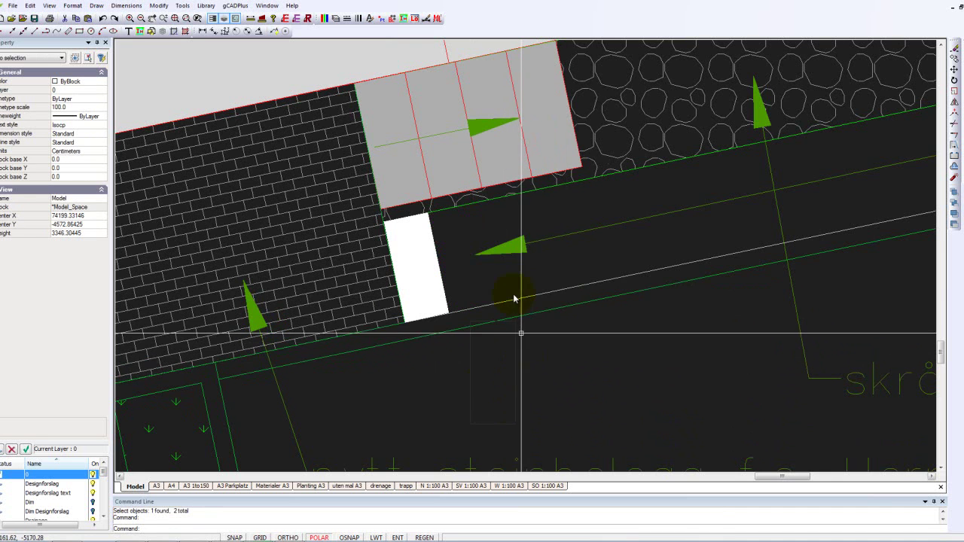
- Set the polar tracking distance step to 350 in the drafting settings
{"action": "right_click", "coordinate": [494, 281]}
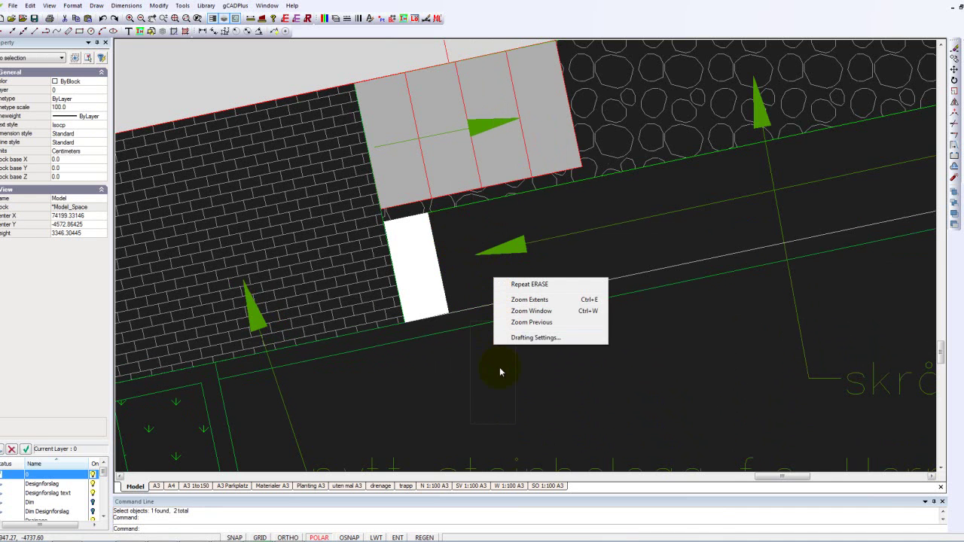
{"action": "left_click", "coordinate": [527, 339]}
{"action": "left_click", "coordinate": [466, 293]}
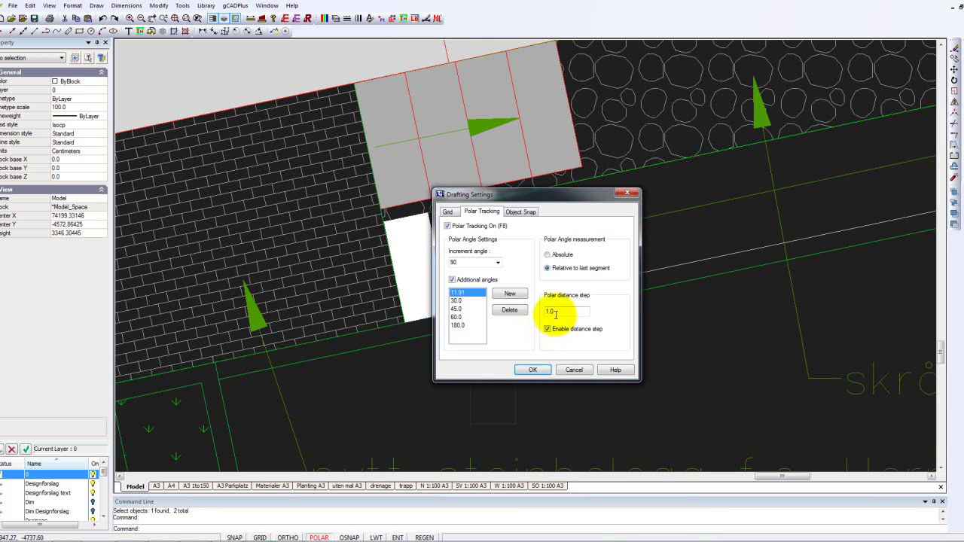
{"action": "left_click_drag", "start_coordinate": [556, 312], "coordinate": [546, 316]}
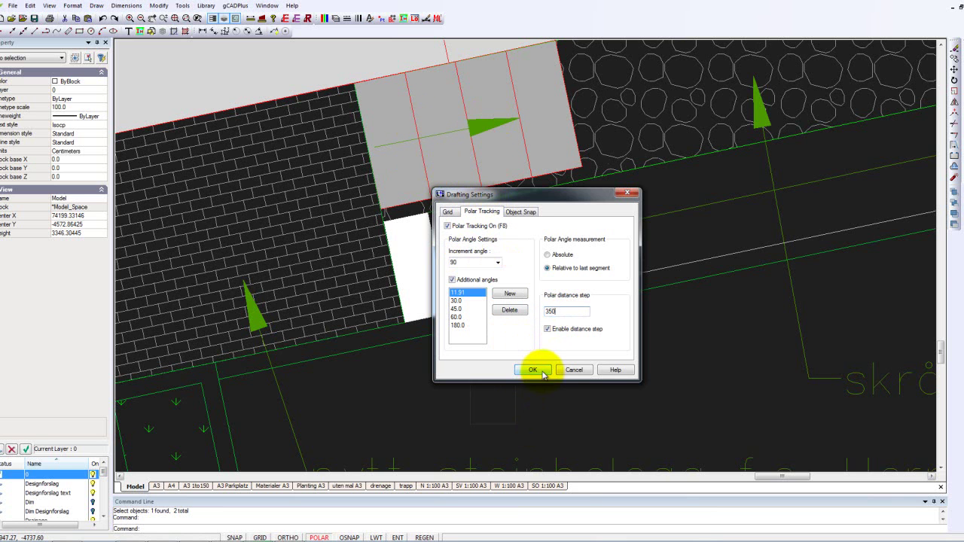
{"action": "left_click", "coordinate": [543, 372]}
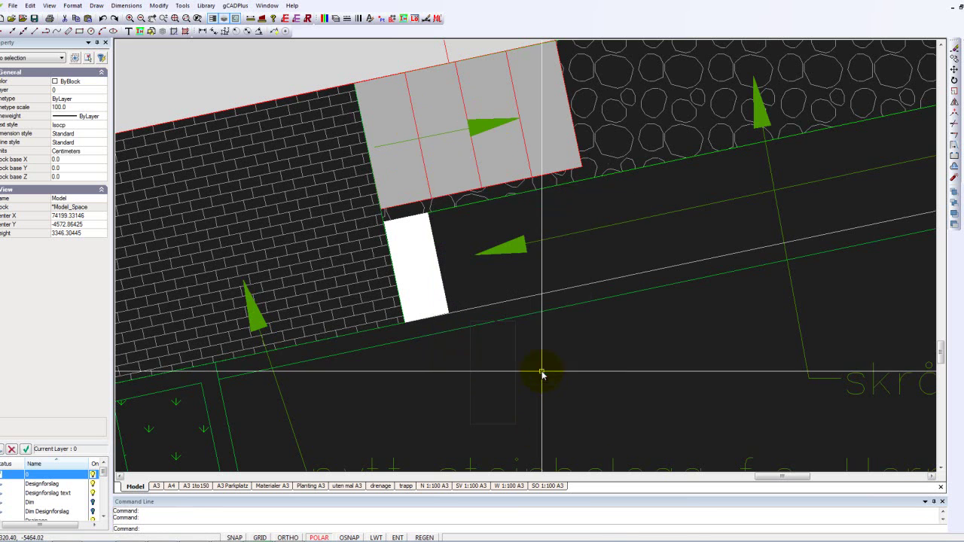
- Copy the Step2 block from its insertion point four times along the sloping path at 350 intervals, and clear the selection
{"action": "left_click", "coordinate": [418, 280]}
{"action": "right_click", "coordinate": [418, 278]}
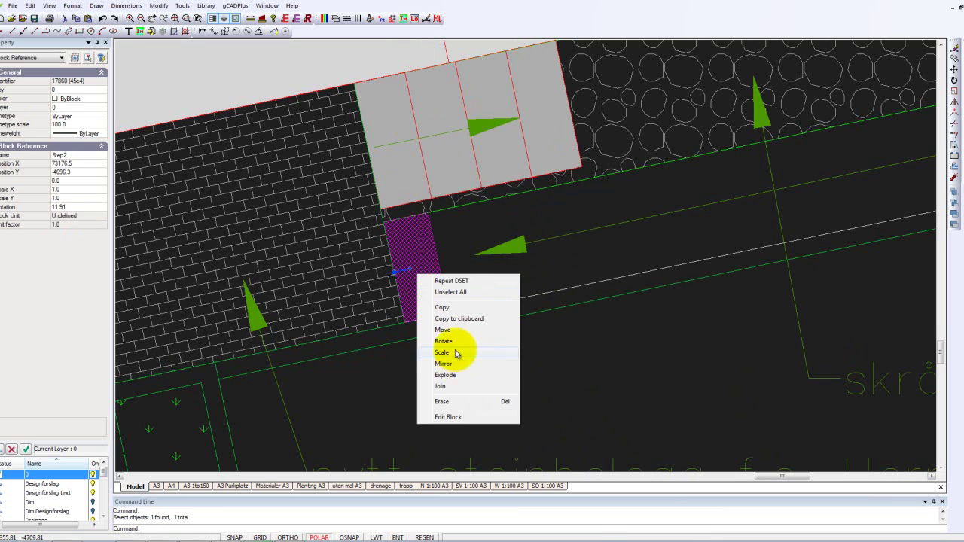
{"action": "left_click", "coordinate": [442, 307]}
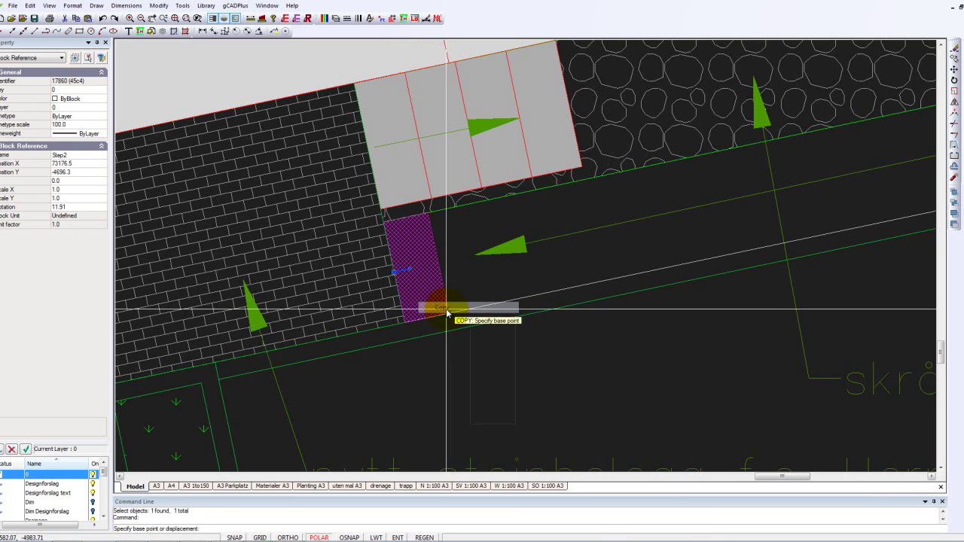
{"action": "left_click", "coordinate": [398, 277]}
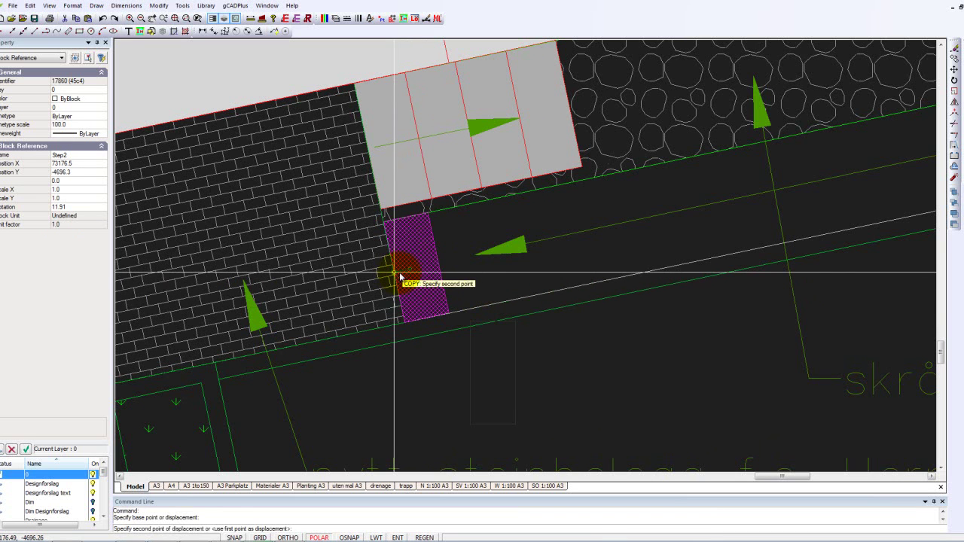
{"action": "left_click", "coordinate": [446, 262]}
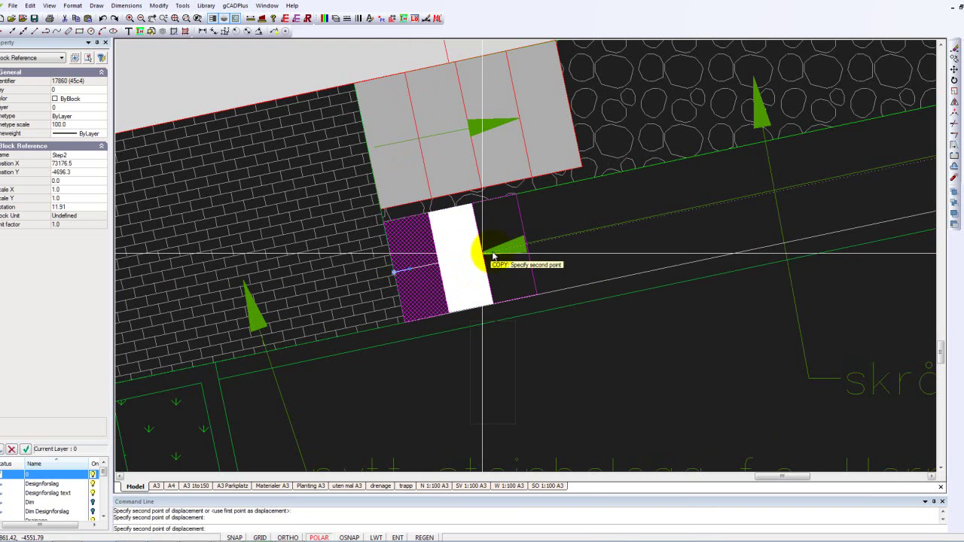
{"action": "left_click", "coordinate": [516, 250]}
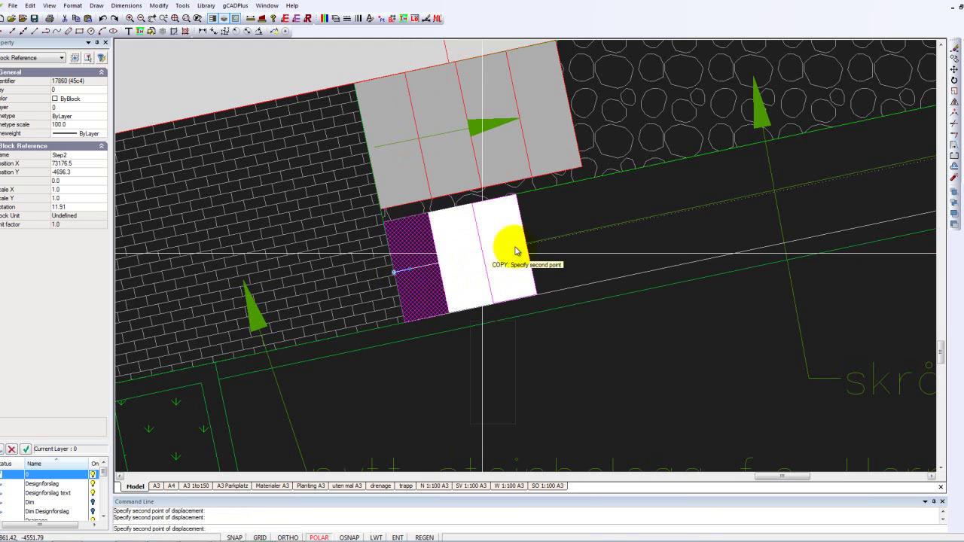
{"action": "left_click", "coordinate": [576, 241]}
{"action": "right_click", "coordinate": [573, 240]}
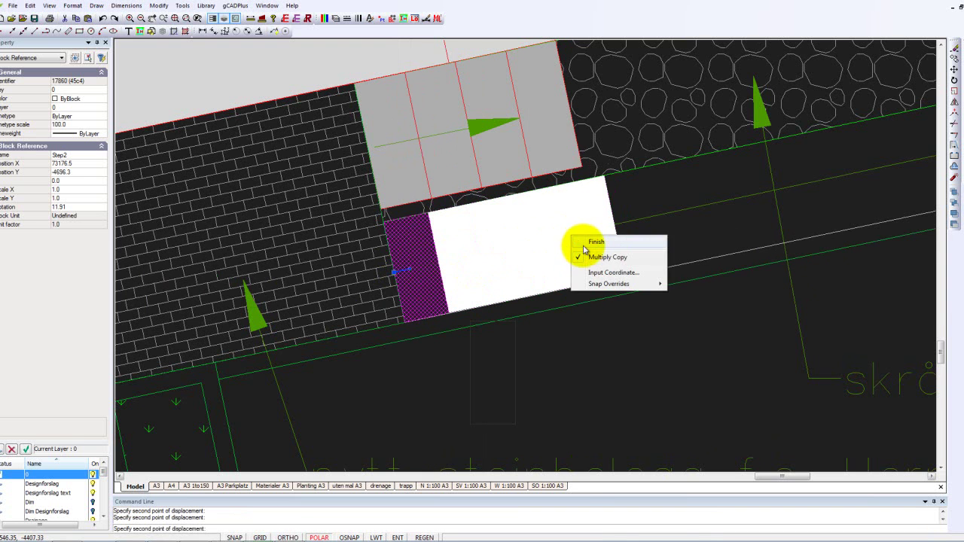
{"action": "left_click", "coordinate": [595, 242]}
{"action": "right_click", "coordinate": [607, 374]}
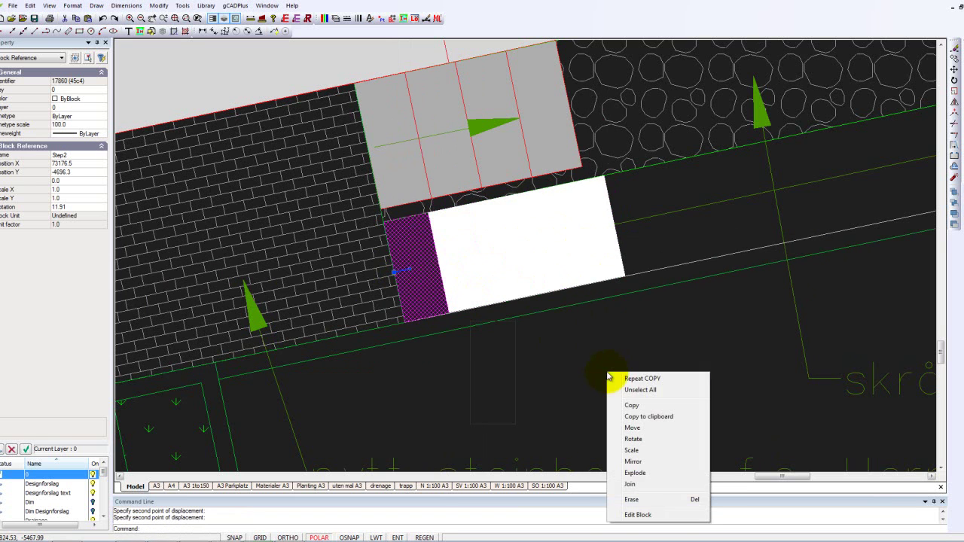
{"action": "left_click", "coordinate": [607, 389]}
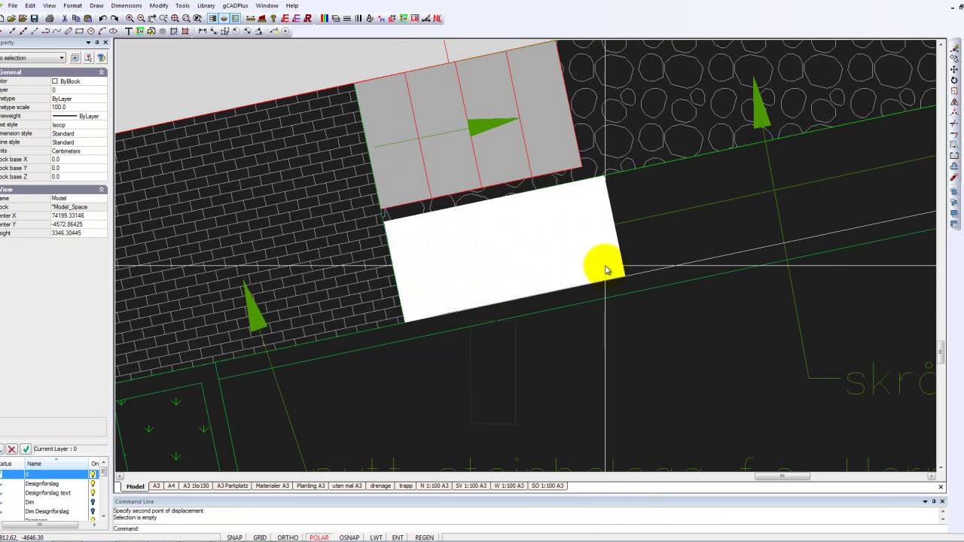
- Erase the two Step2 copies farthest from the brick paving, keeping three adjoining steps
{"action": "left_click", "coordinate": [560, 268]}
{"action": "left_click", "coordinate": [560, 269]}
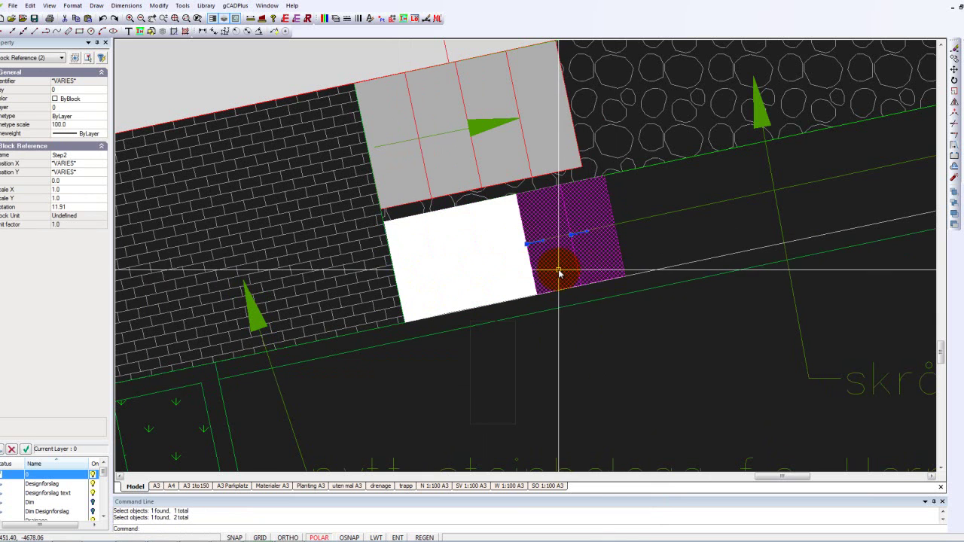
{"action": "right_click", "coordinate": [560, 269]}
{"action": "left_click", "coordinate": [587, 392]}
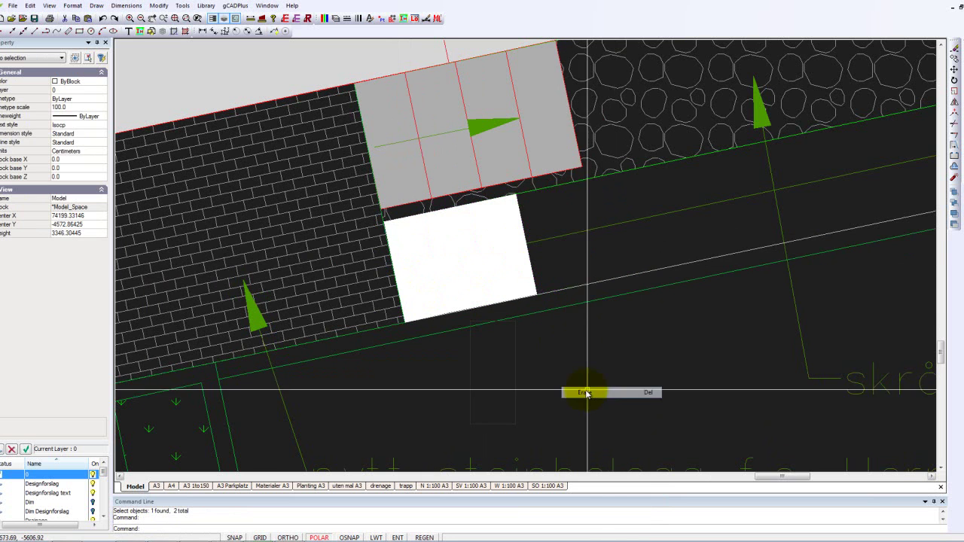
{"action": "left_click", "coordinate": [505, 271]}
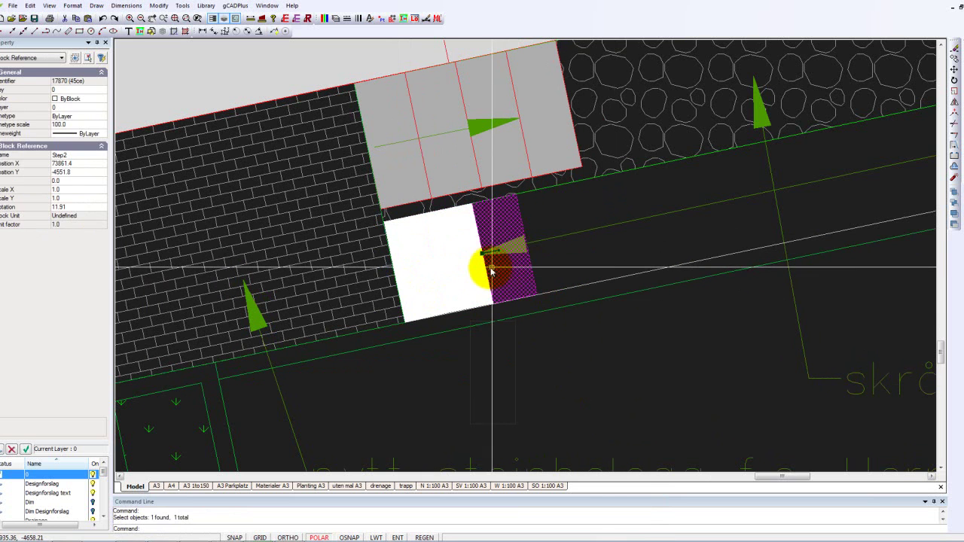
{"action": "left_click", "coordinate": [456, 276]}
{"action": "left_click", "coordinate": [428, 290]}
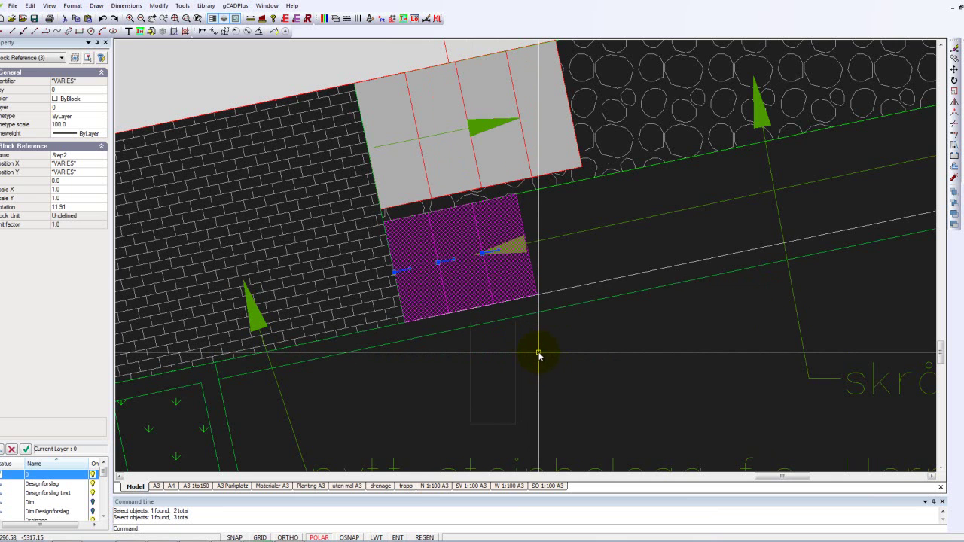
{"action": "key", "text": "Delete"}
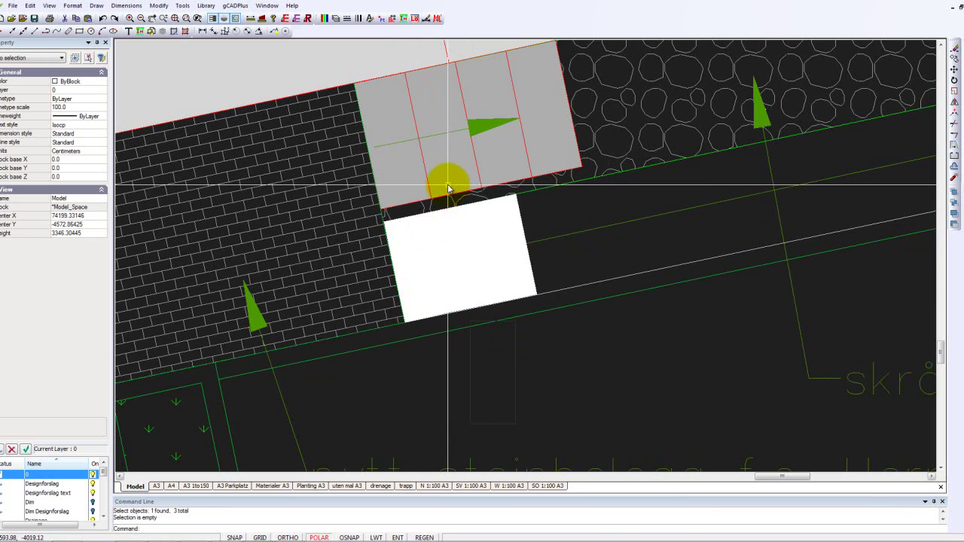
- Open the Step2 block nearest the brick paving in the block editor and select its filled rectangle
{"action": "left_click", "coordinate": [426, 300]}
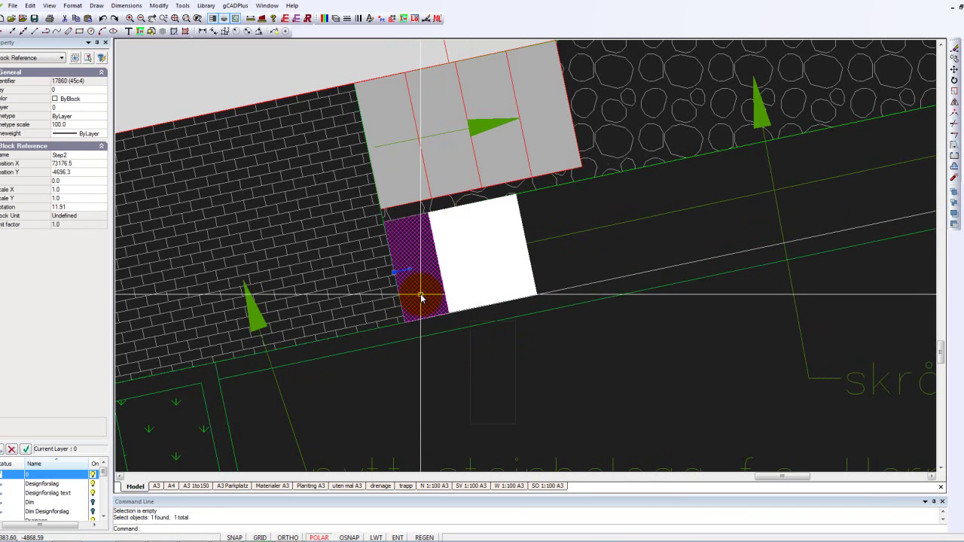
{"action": "right_click", "coordinate": [424, 295]}
{"action": "left_click", "coordinate": [455, 438]}
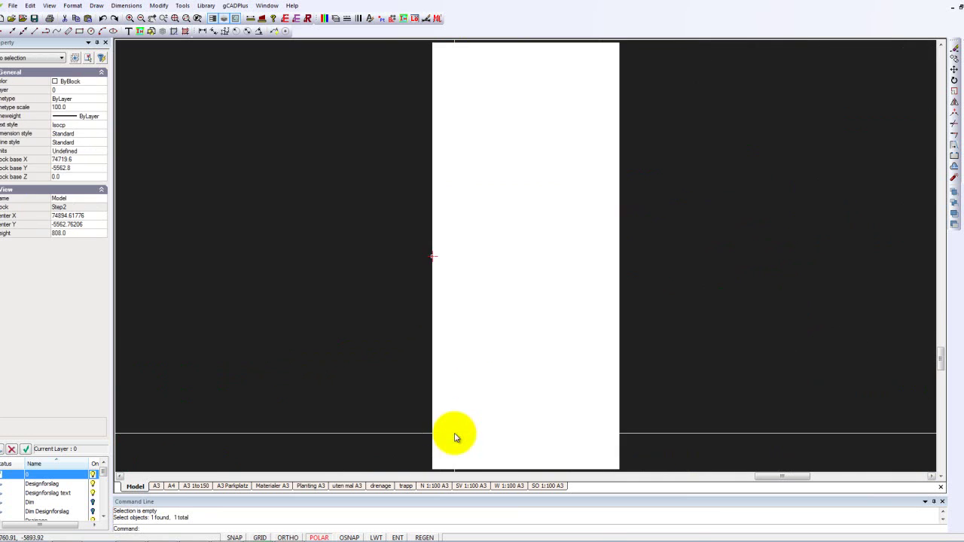
{"action": "left_click", "coordinate": [483, 312]}
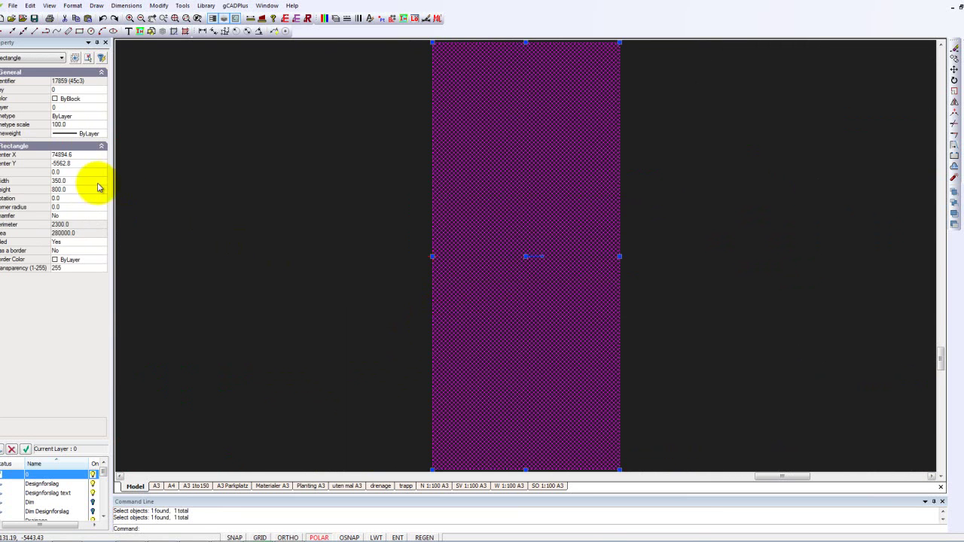
- Try Red as the rectangle's color and restore it to ByBlock
{"action": "left_click", "coordinate": [100, 100]}
{"action": "left_click", "coordinate": [102, 100]}
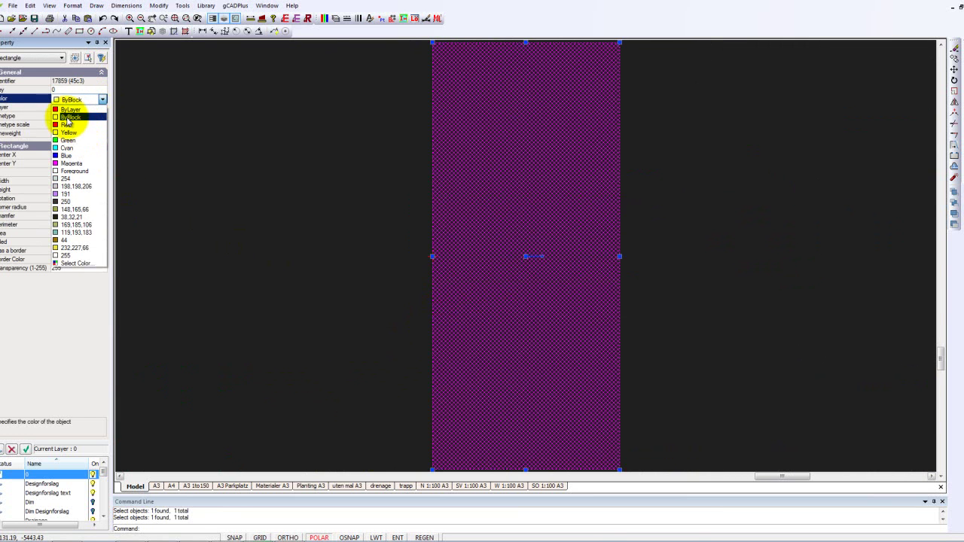
{"action": "left_click", "coordinate": [66, 125]}
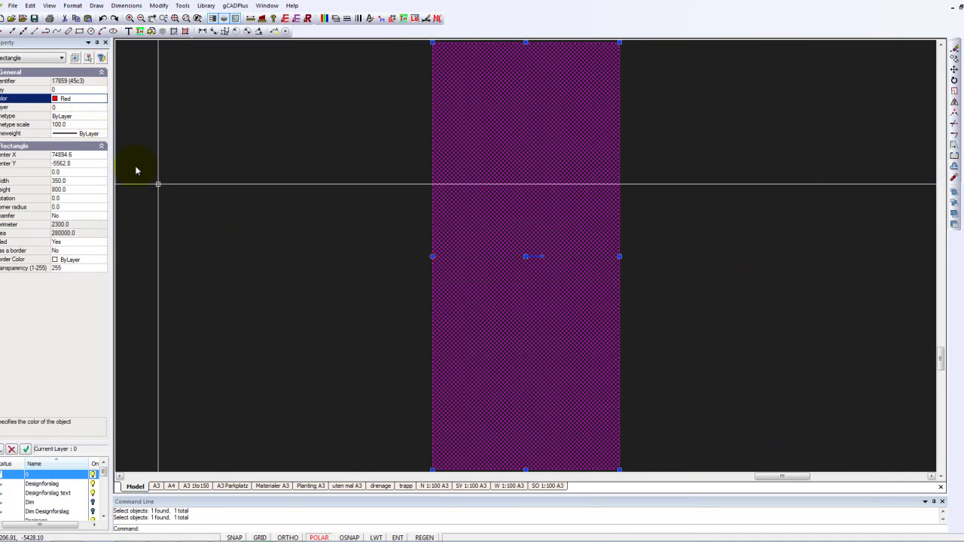
{"action": "left_click", "coordinate": [100, 99]}
{"action": "left_click", "coordinate": [103, 101]}
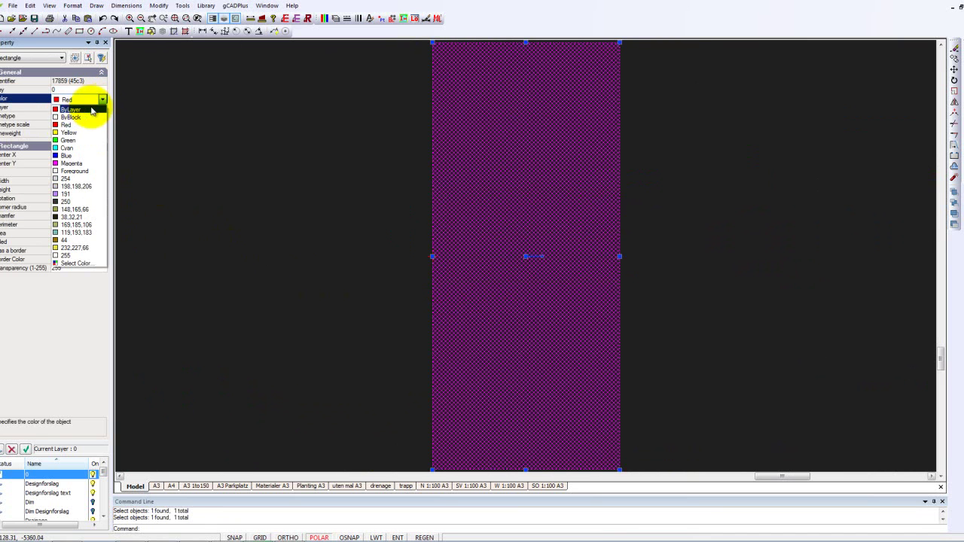
{"action": "left_click", "coordinate": [69, 117]}
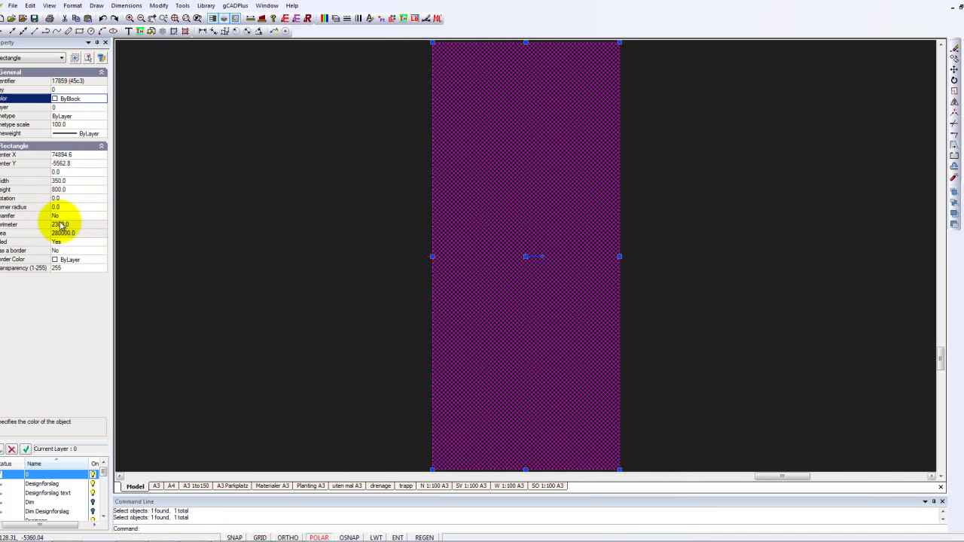
- Give the Step2 rectangle a border with the border color Red, and close the block editor
{"action": "left_click", "coordinate": [69, 251]}
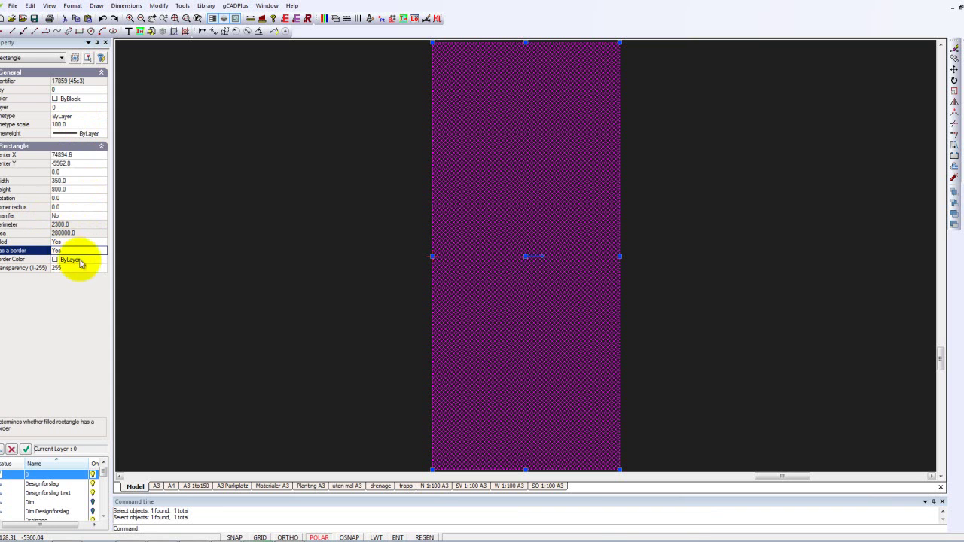
{"action": "left_click", "coordinate": [89, 264]}
{"action": "left_click", "coordinate": [103, 261]}
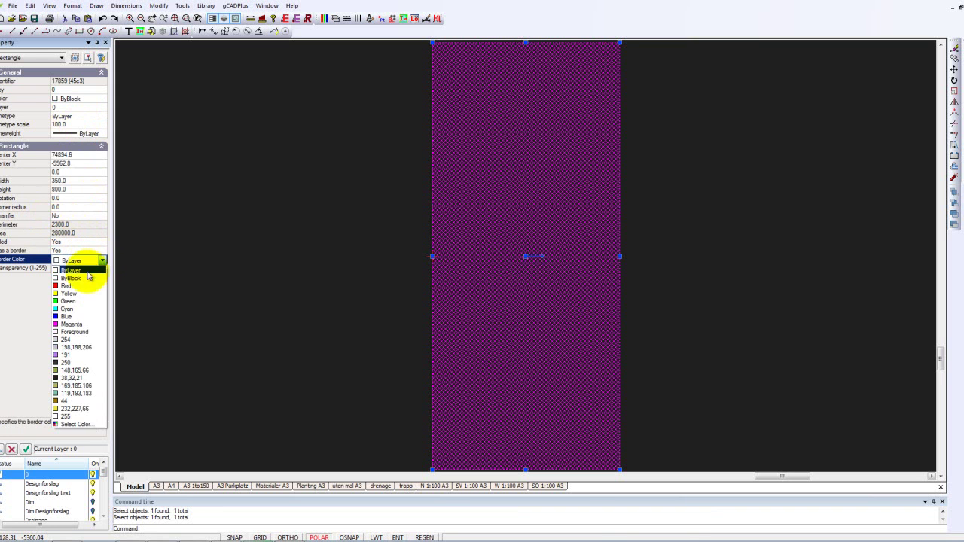
{"action": "left_click", "coordinate": [72, 287]}
{"action": "right_click", "coordinate": [278, 182]}
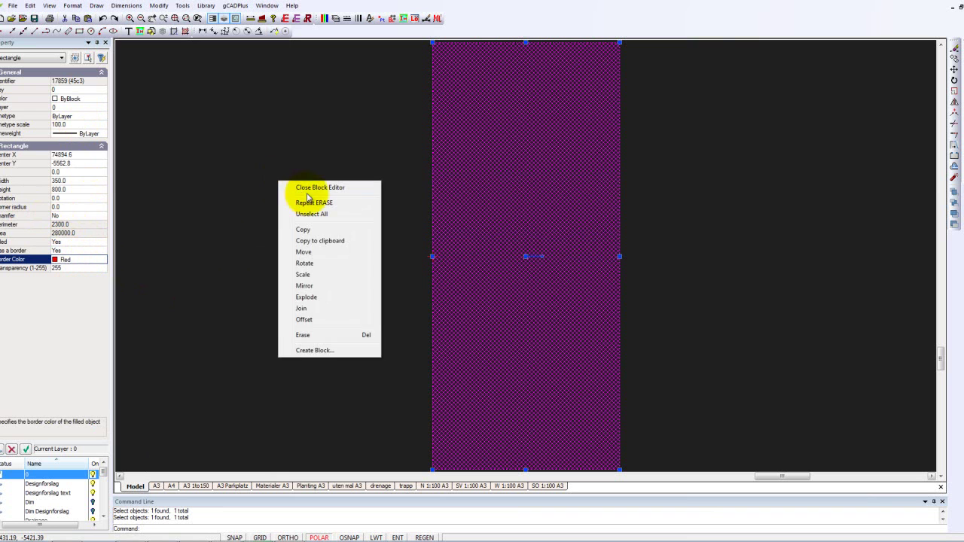
{"action": "left_click", "coordinate": [309, 190]}
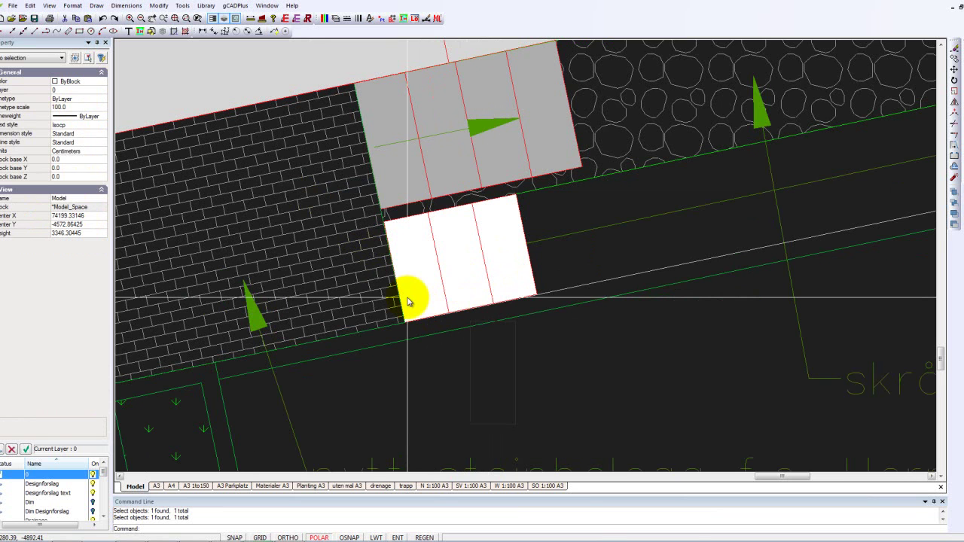
- Bring the green leader arrow that points at the new steps to the front of the draw order
{"action": "left_click", "coordinate": [563, 238]}
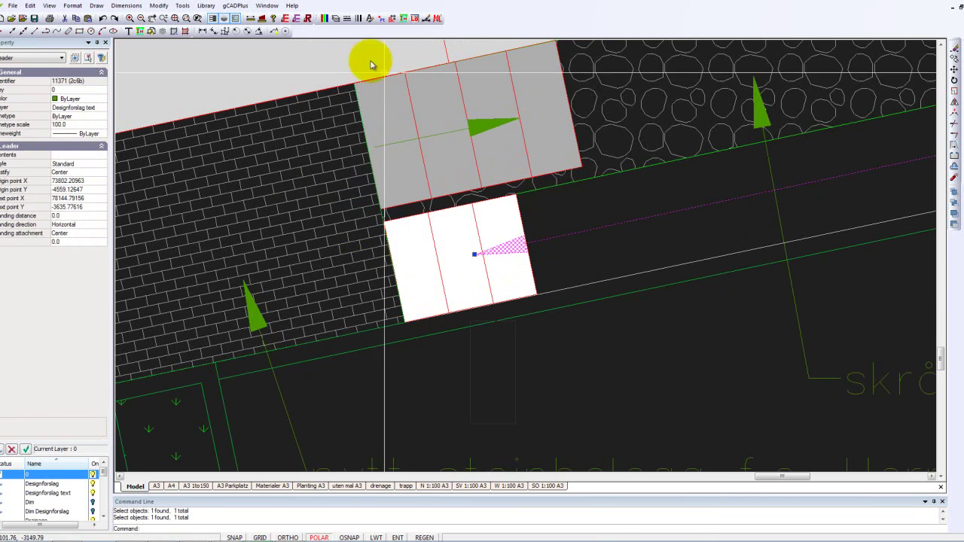
{"action": "left_click", "coordinate": [190, 9]}
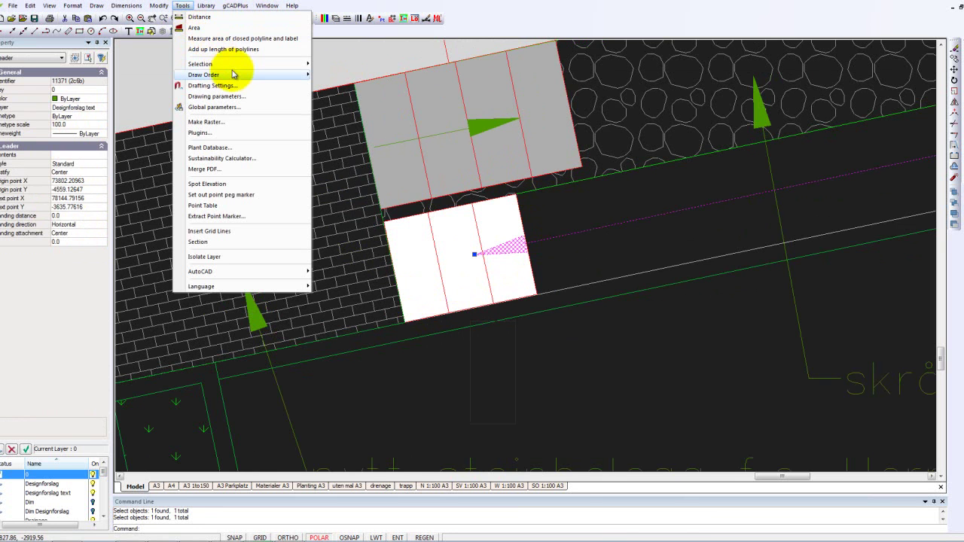
{"action": "mouse_move", "coordinate": [253, 76]}
{"action": "left_click", "coordinate": [344, 76]}
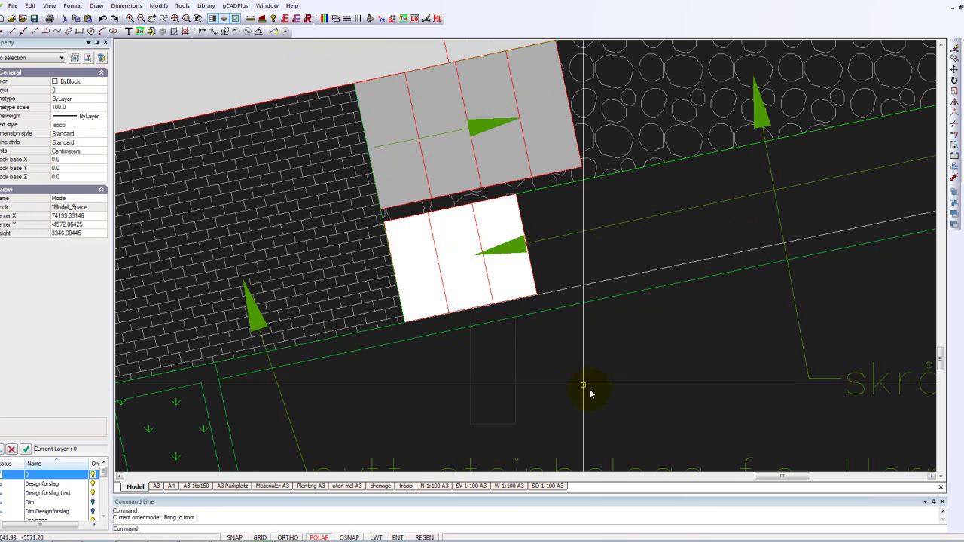